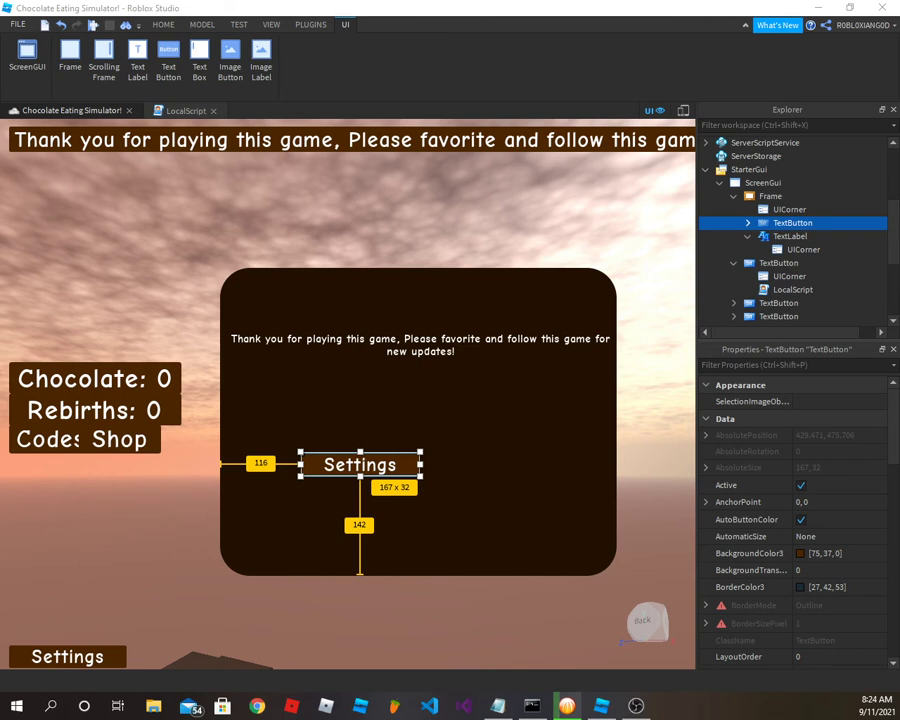
key("super+e")
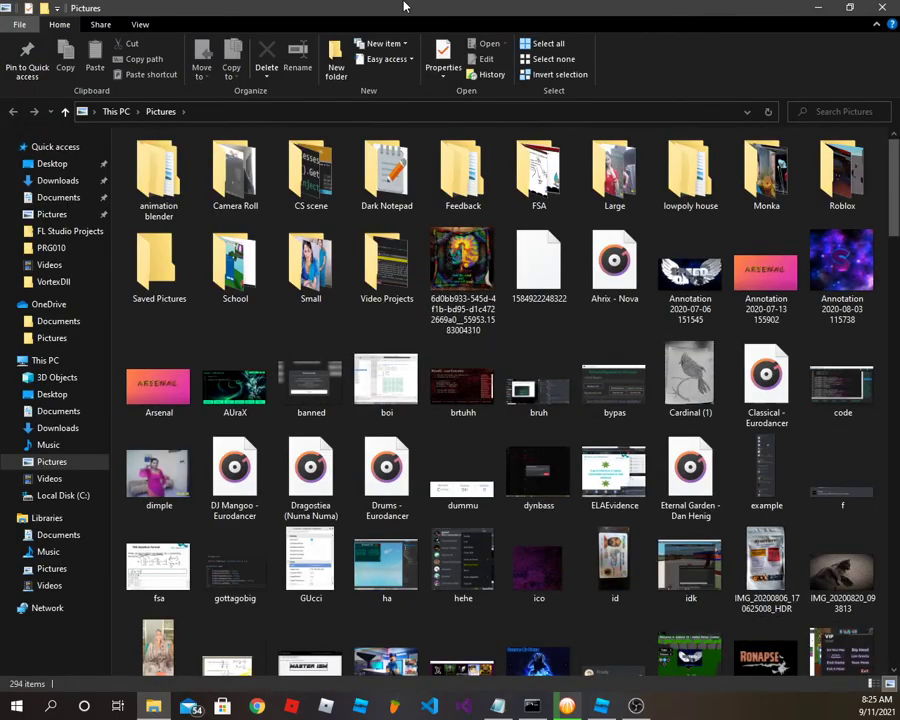
left_click(882, 7)
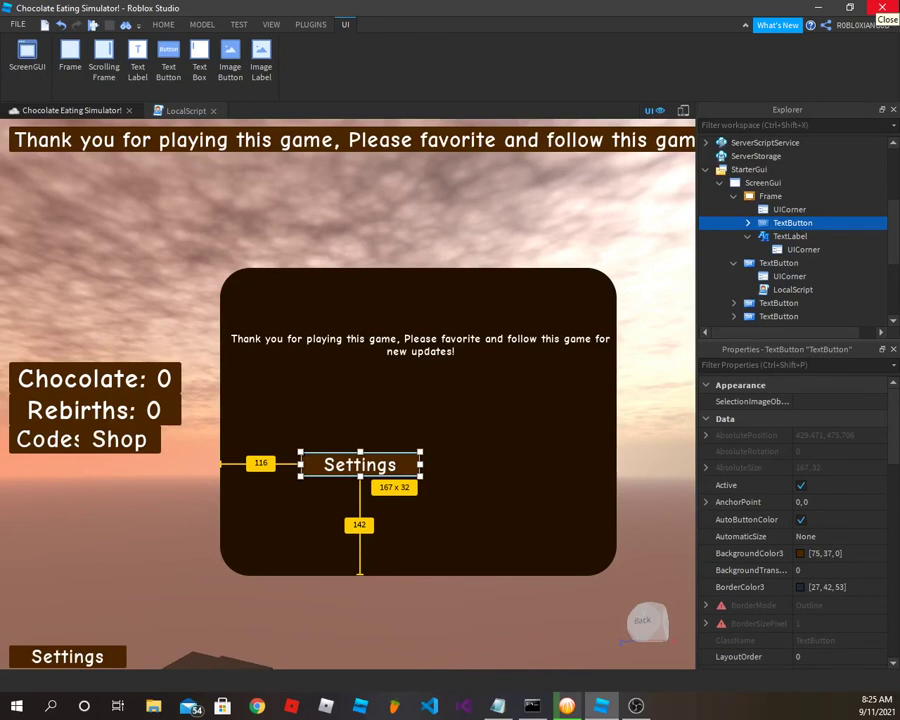
Collapse the ribbon and darken the background colour of the frame's Settings button to RGB 57, 27, 0
left_click(745, 25)
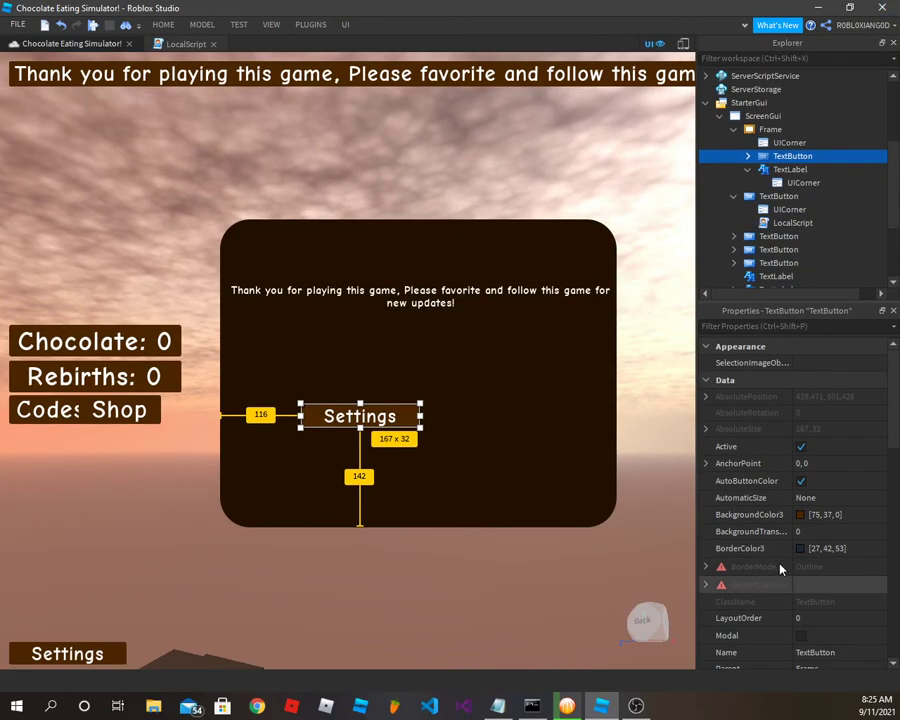
left_click(800, 514)
left_click_drag(535, 207, 712, 176)
left_click_drag(825, 300, 825, 317)
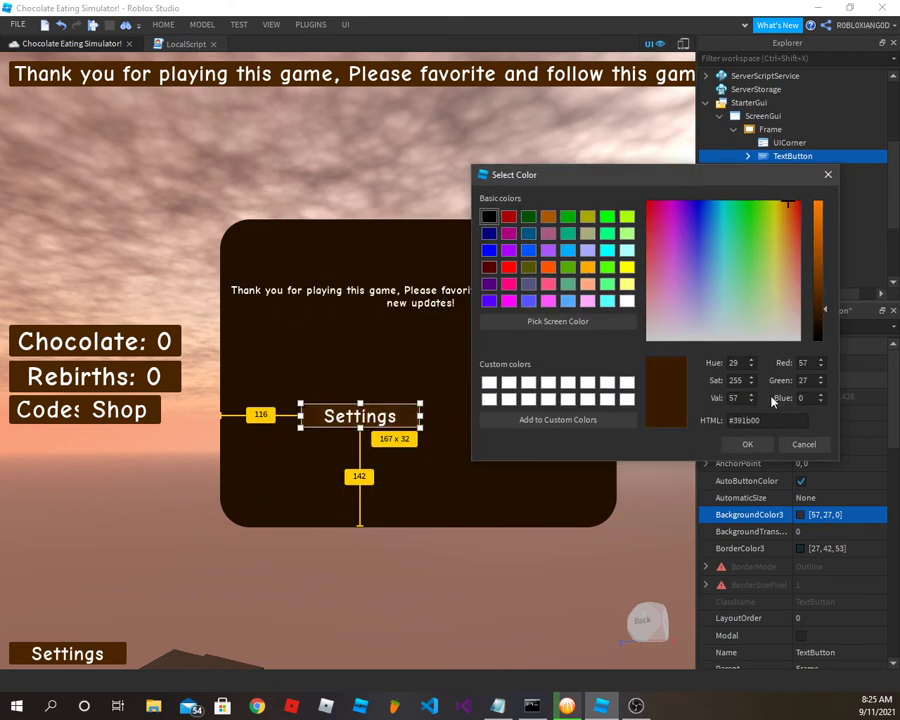
left_click(745, 445)
Enlarge the viewport to full screen without the Explorer and Properties panels, and centre the dark frame in it at mid-height
left_click(482, 392)
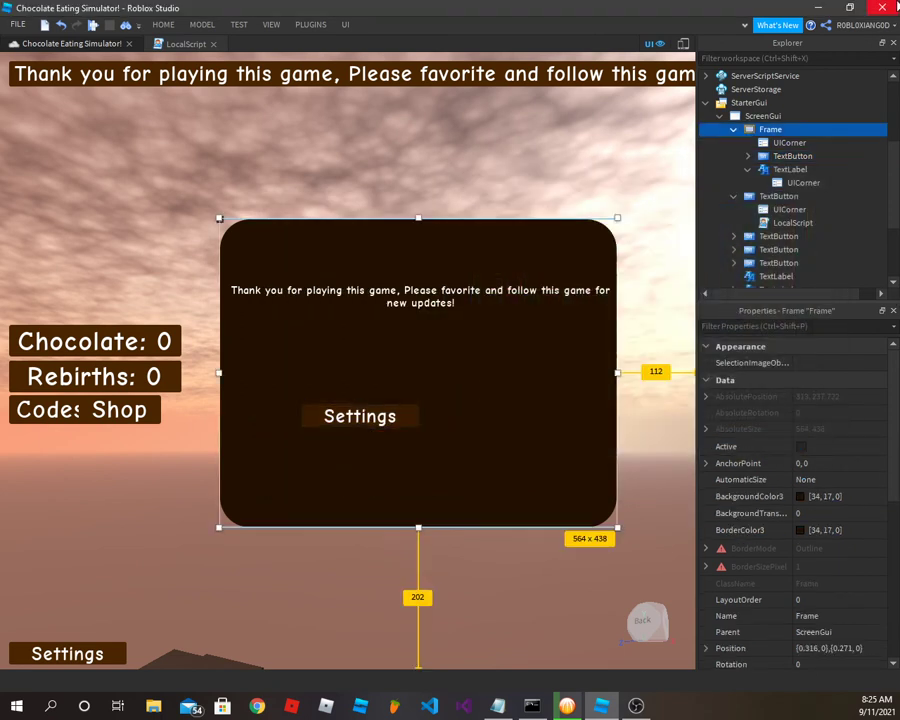
left_click(893, 42)
left_click(893, 42)
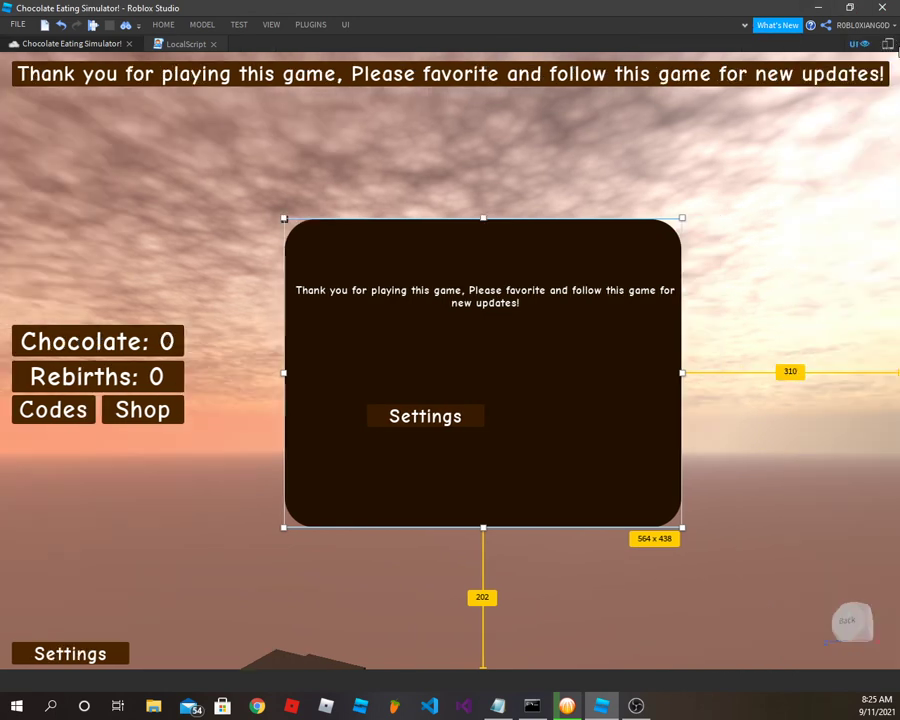
key("F11")
left_click_drag(564, 419, 528, 446)
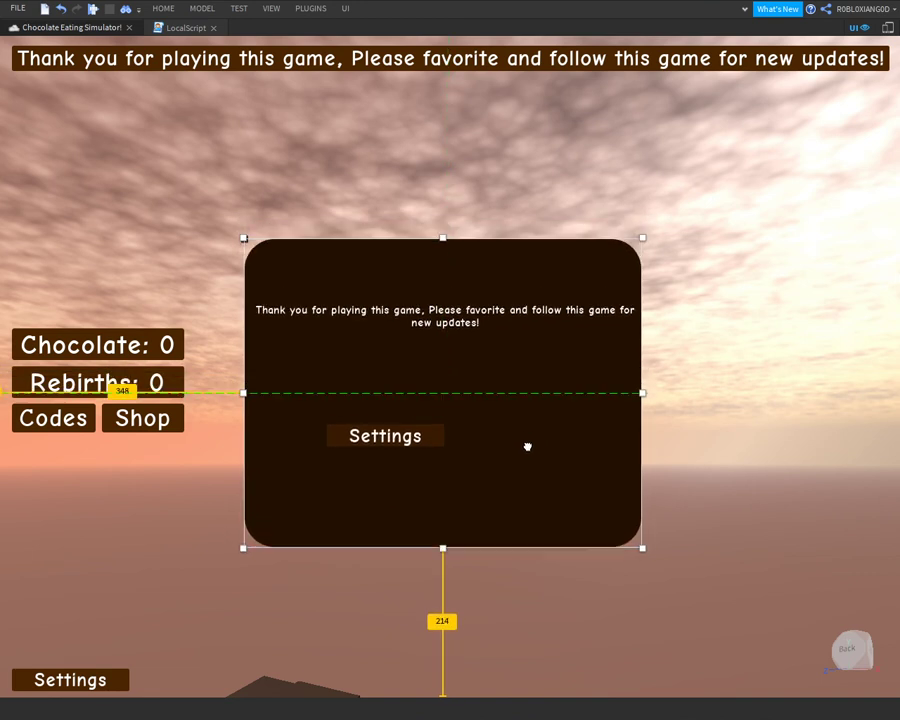
Move the thank-you label to the top of the dark frame and change its text to "Chocolate Eating Game Settings:"
left_click_drag(492, 326, 486, 264)
double_click(487, 263)
double_click(487, 263)
key("ctrl+a")
key("BackSpace")
type("Maki")
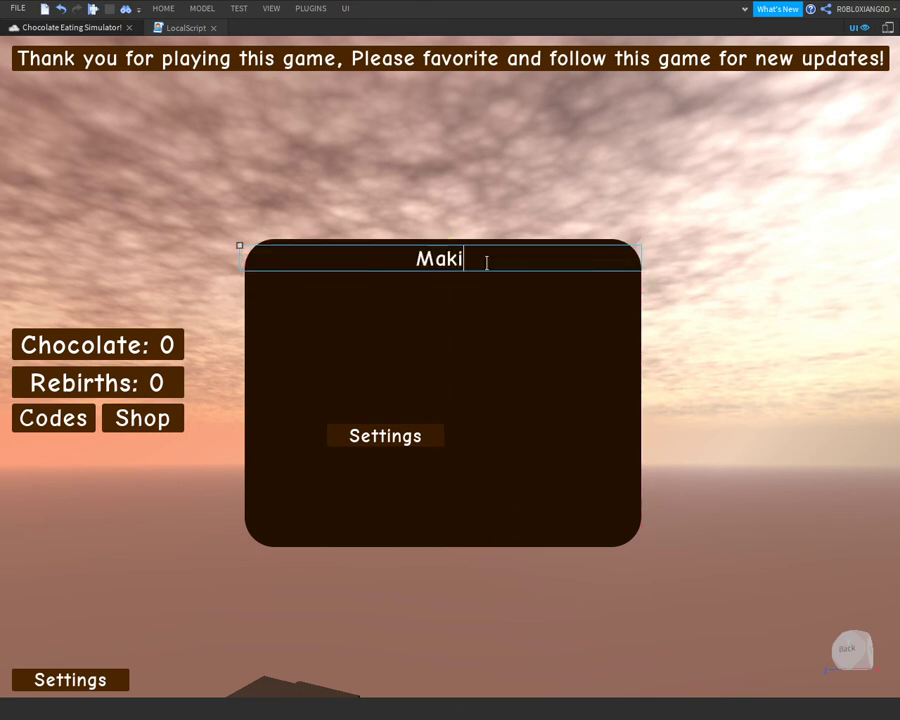
key("BackSpace")
key("BackSpace")
key("BackSpace")
key("BackSpace")
type("Chocola")
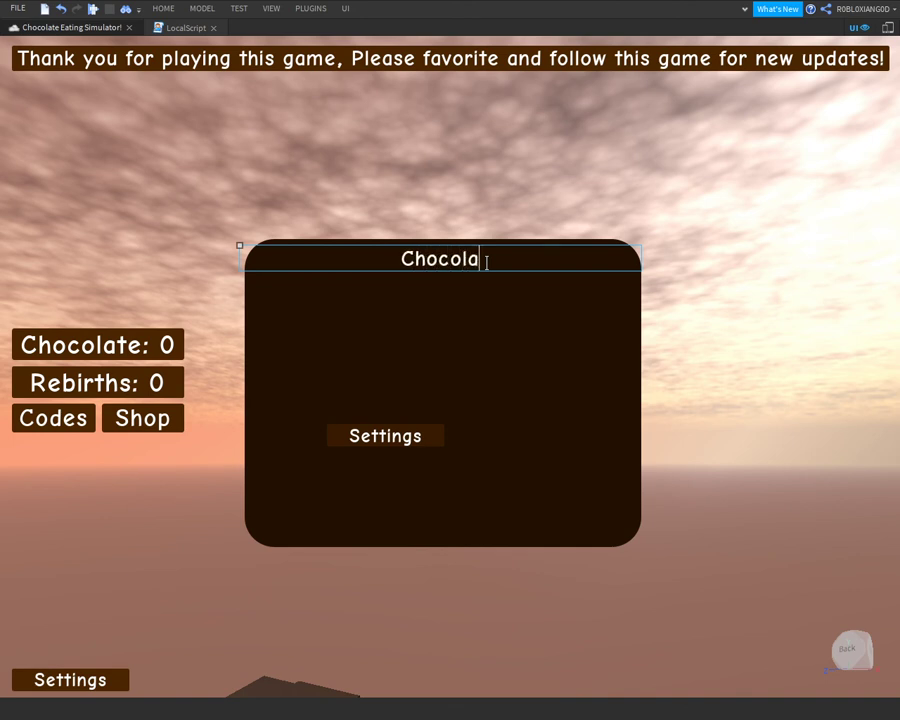
type("te Settings:")
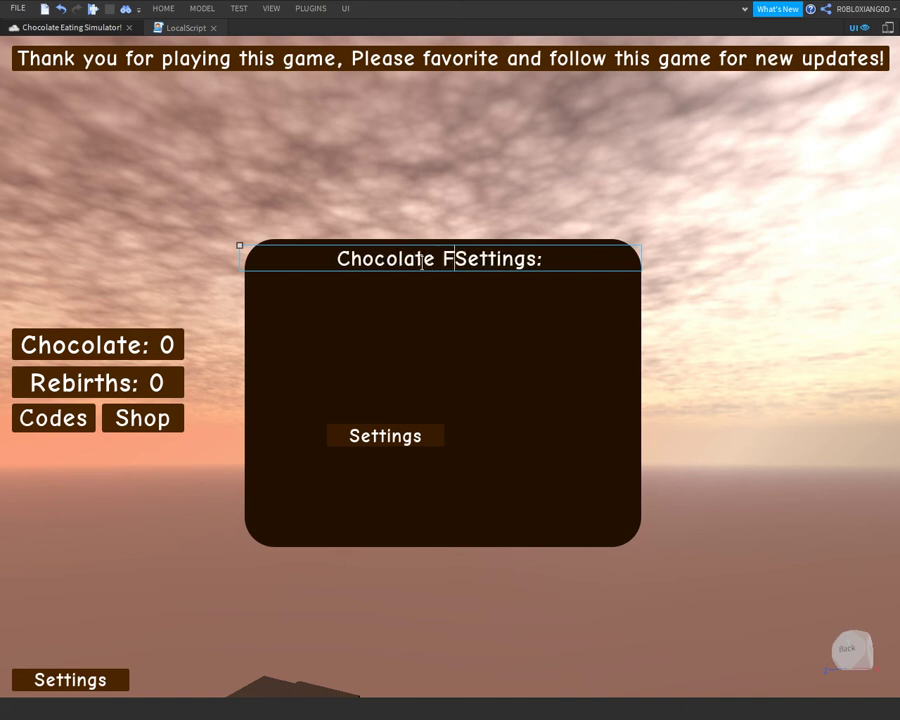
type("Eating Game")
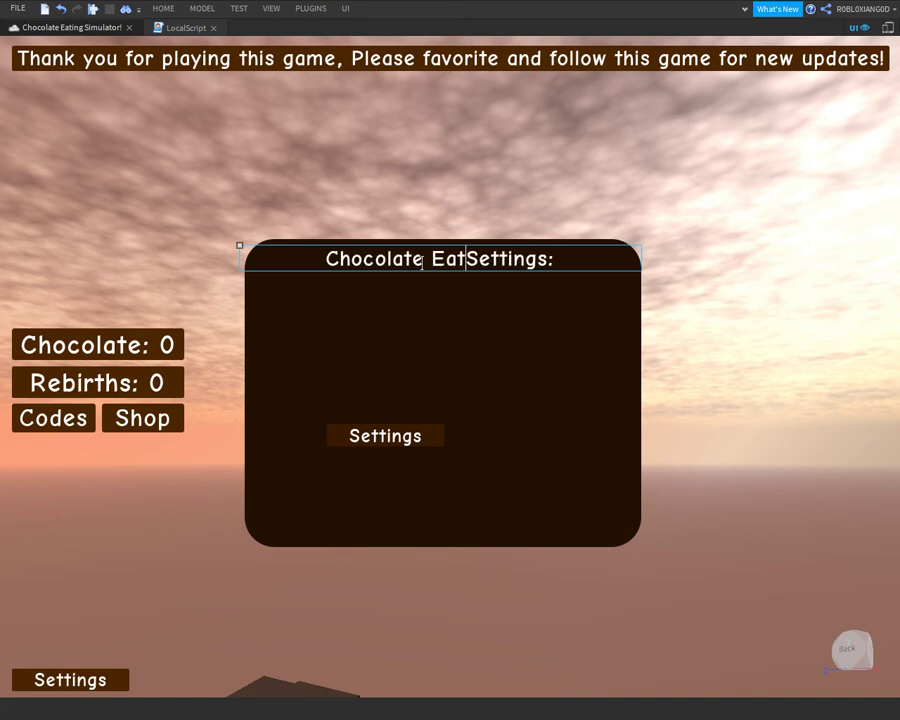
key("Return")
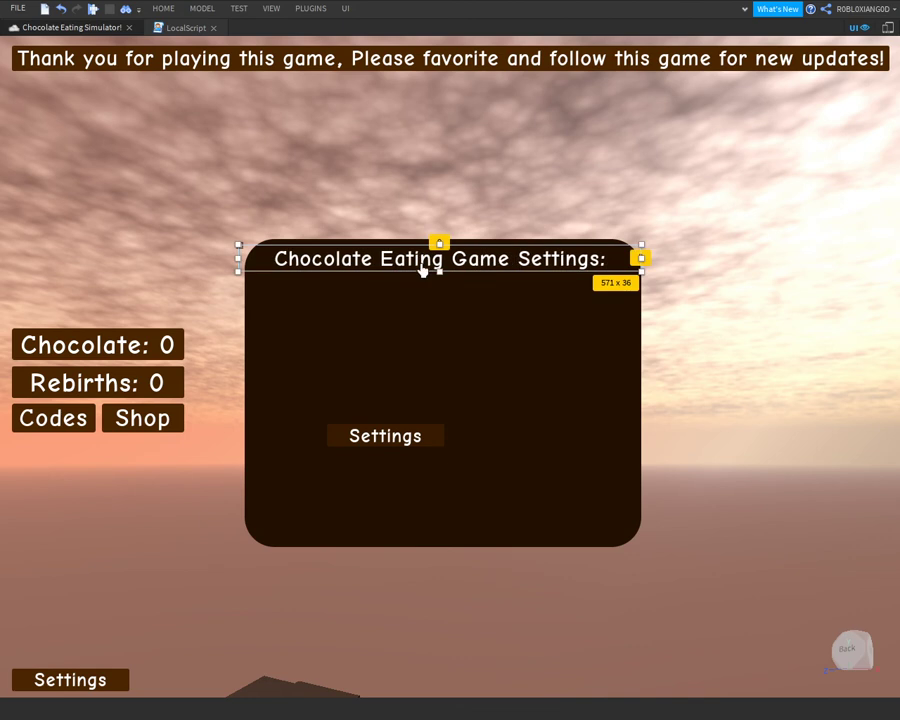
Lower the title label to about 18 px below the frame's top edge and move the Settings button to the frame's right half
left_click(416, 316)
left_click_drag(417, 260, 417, 267)
left_click_drag(365, 455, 522, 388)
Duplicate the title label, place the copy about 75 px below the frame's top edge, and shrink it to about 400 px wide
left_click(422, 277)
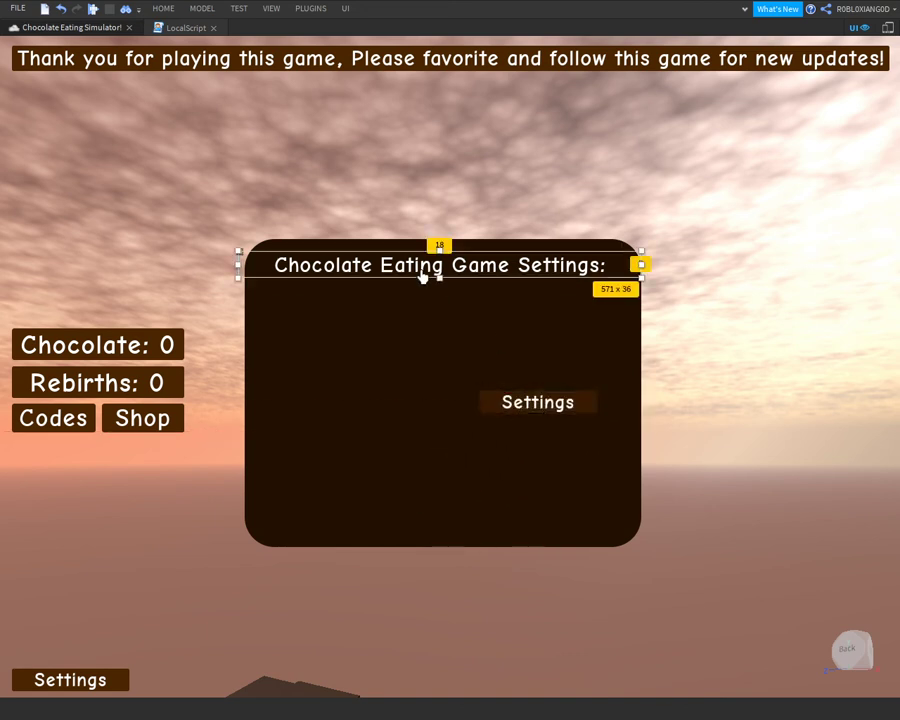
key("ctrl+d")
left_click_drag(404, 263, 412, 301)
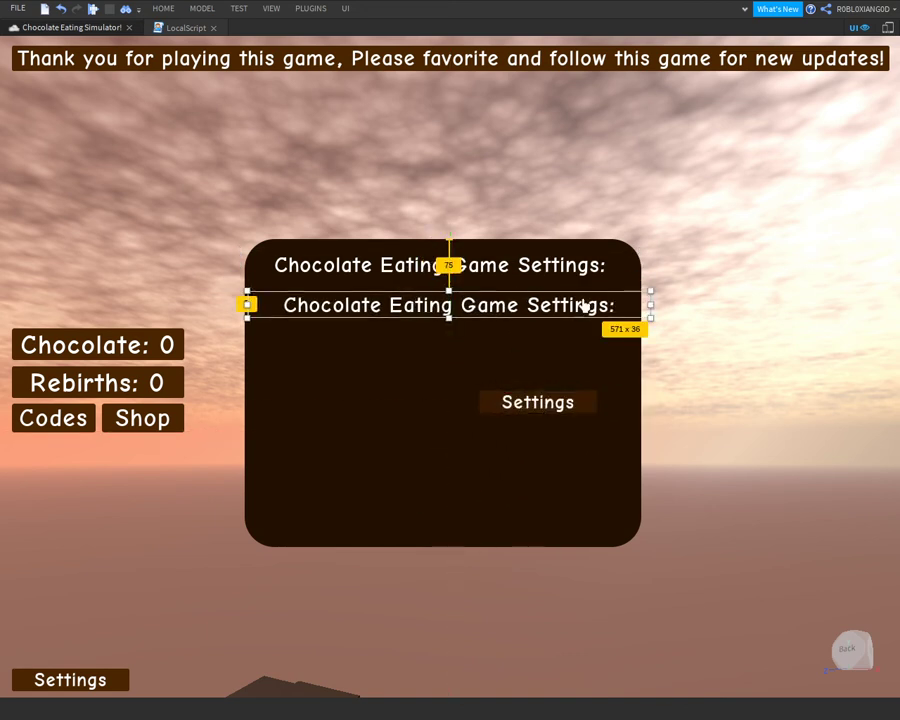
left_click(648, 318)
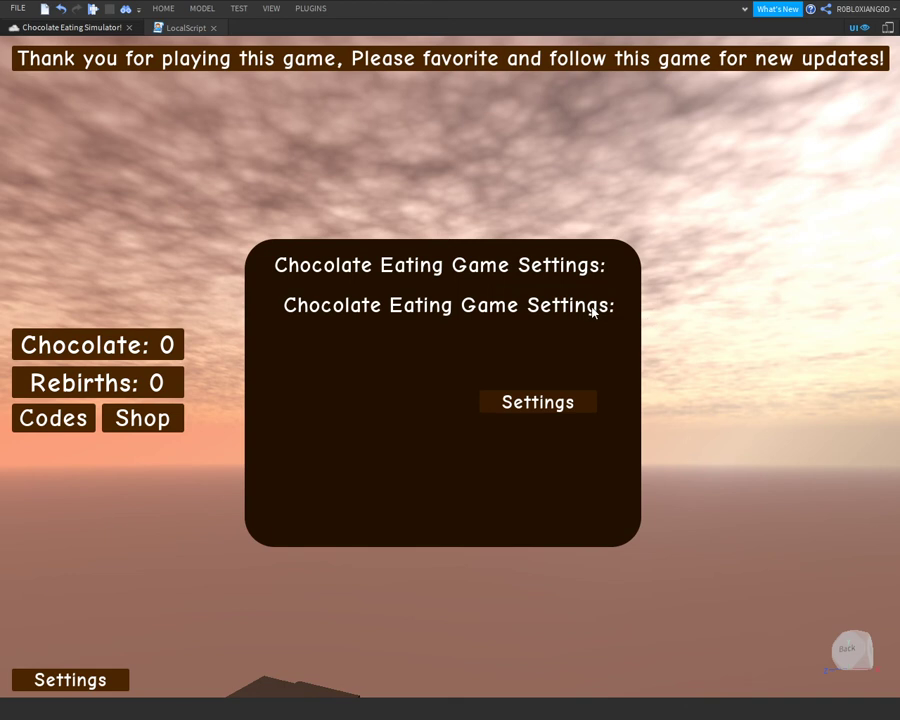
right_click(592, 308)
left_click(677, 12)
left_click_drag(650, 318, 530, 313)
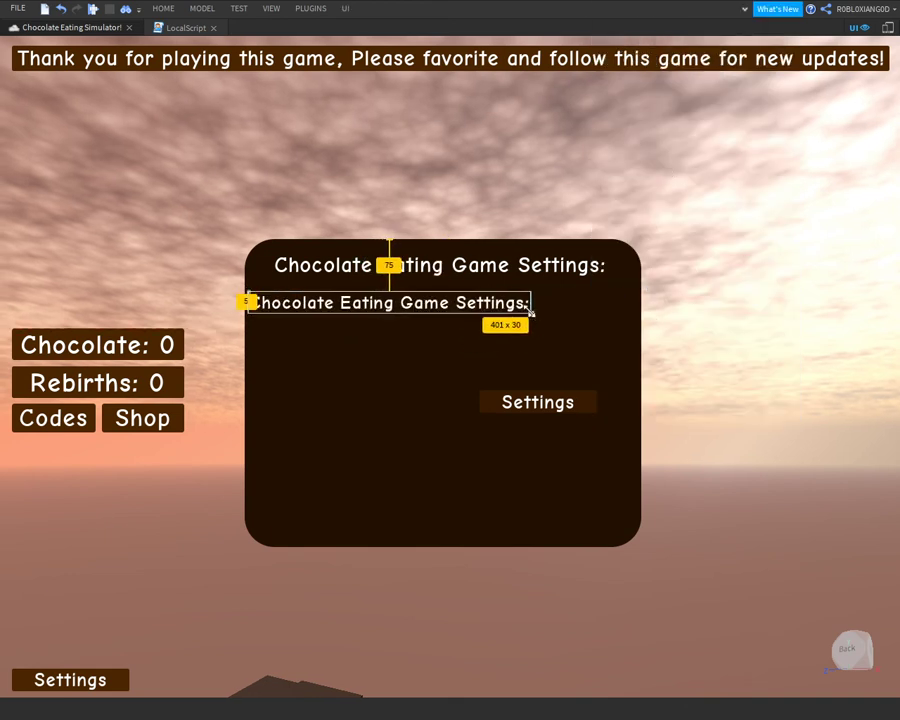
Change the duplicated label's text to "Show/Hide Development GUI"
double_click(470, 302)
type("Turn OFF ALL")
key("ctrl+a")
type("T")
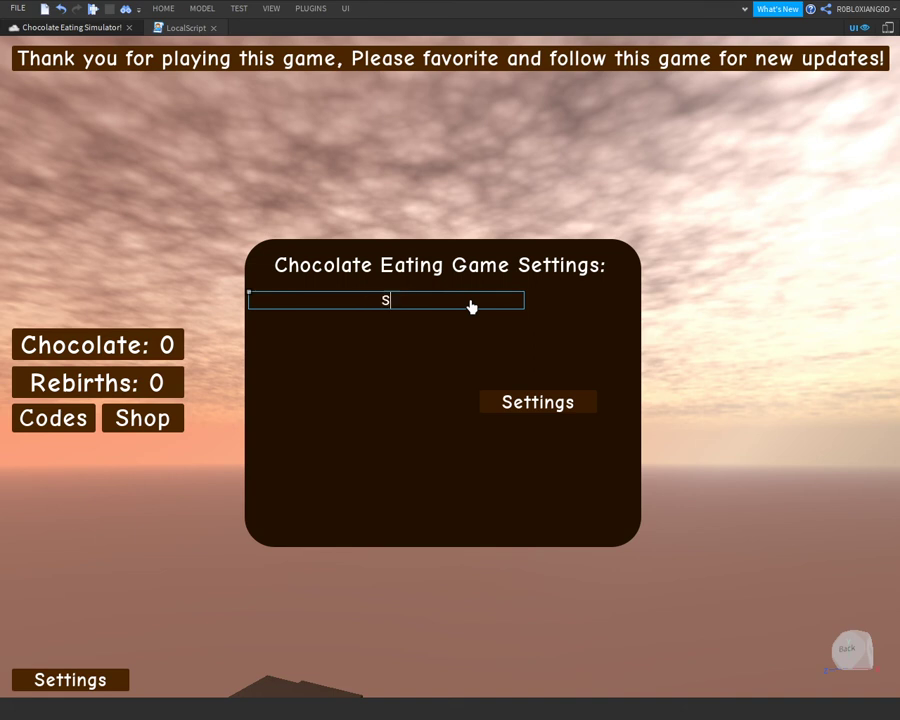
type("how/Hide Development GU")
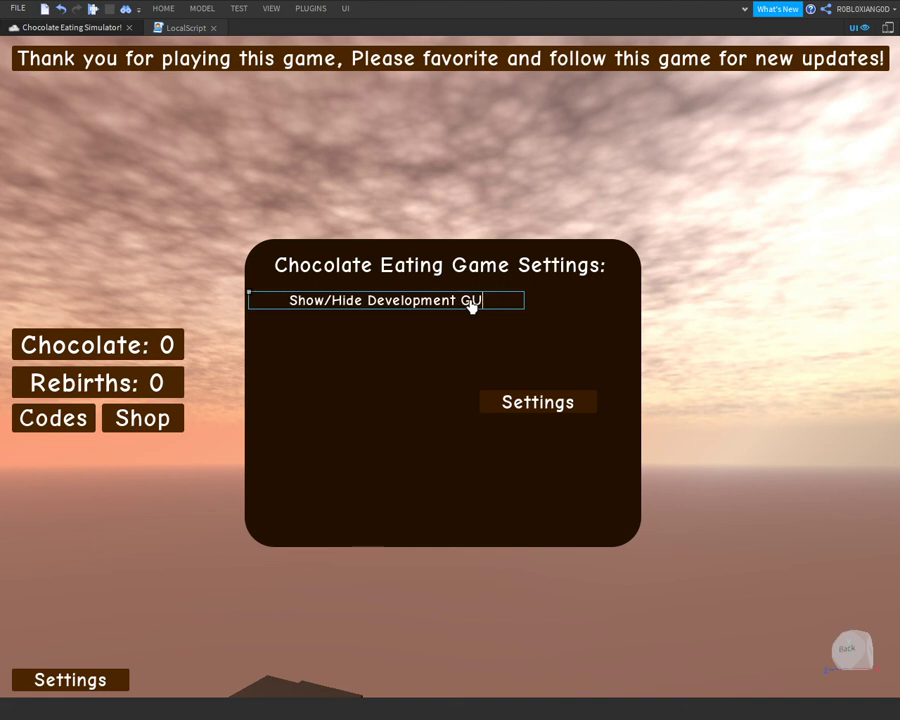
type("I")
key("Return")
Fit the Show/Hide label and the Settings button side by side in one row, then widen the button toward the frame's right edge
left_click_drag(525, 304, 421, 312)
left_click(446, 356)
left_click_drag(518, 404, 534, 322)
left_click(530, 337)
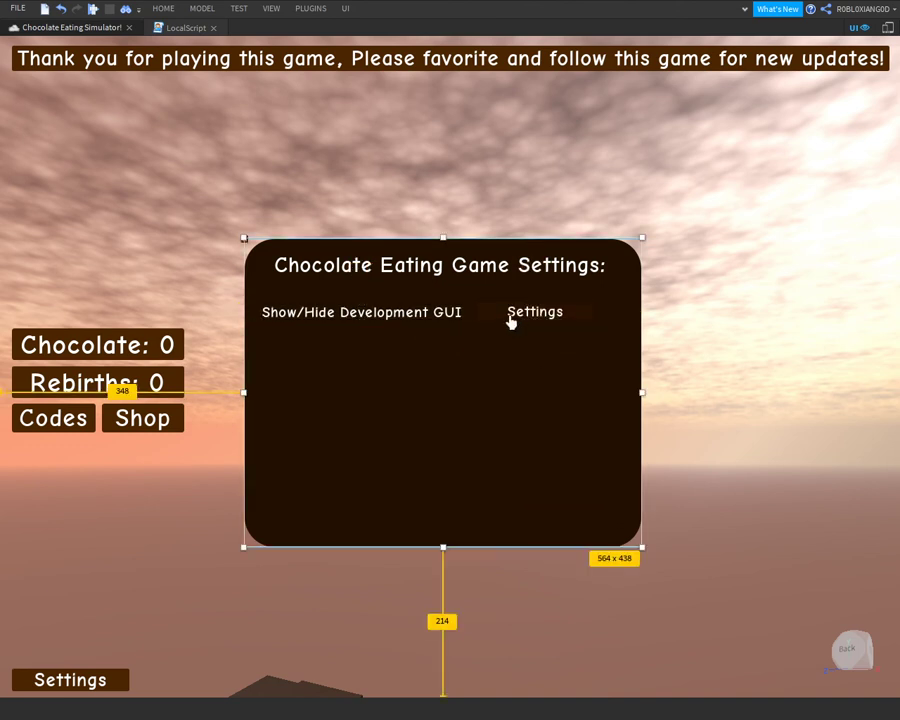
left_click(511, 321)
left_click(591, 314)
left_click(591, 315)
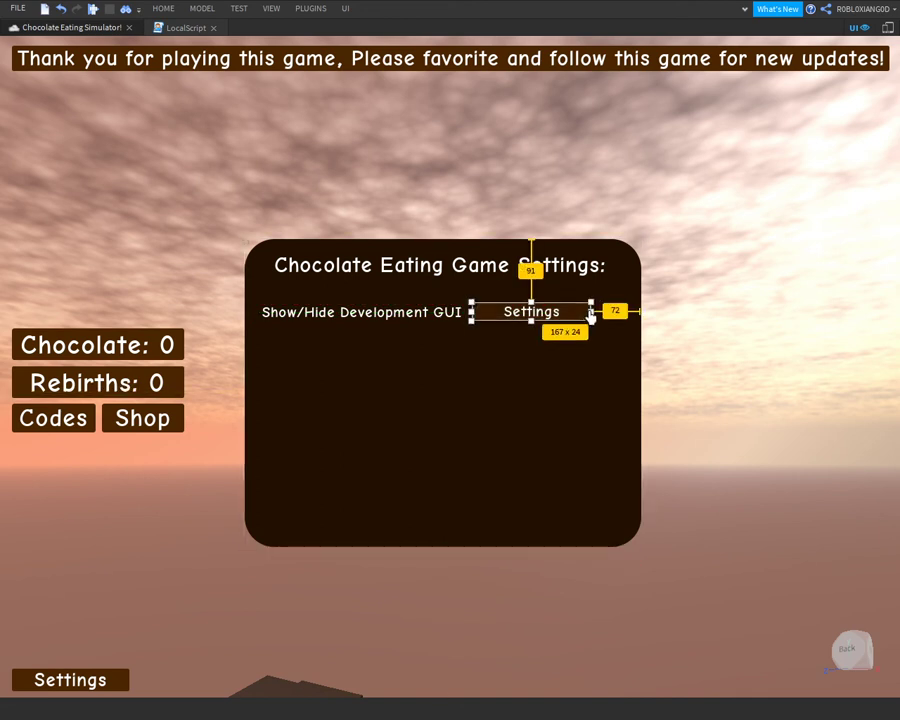
left_click_drag(591, 312, 632, 312)
left_click(697, 326)
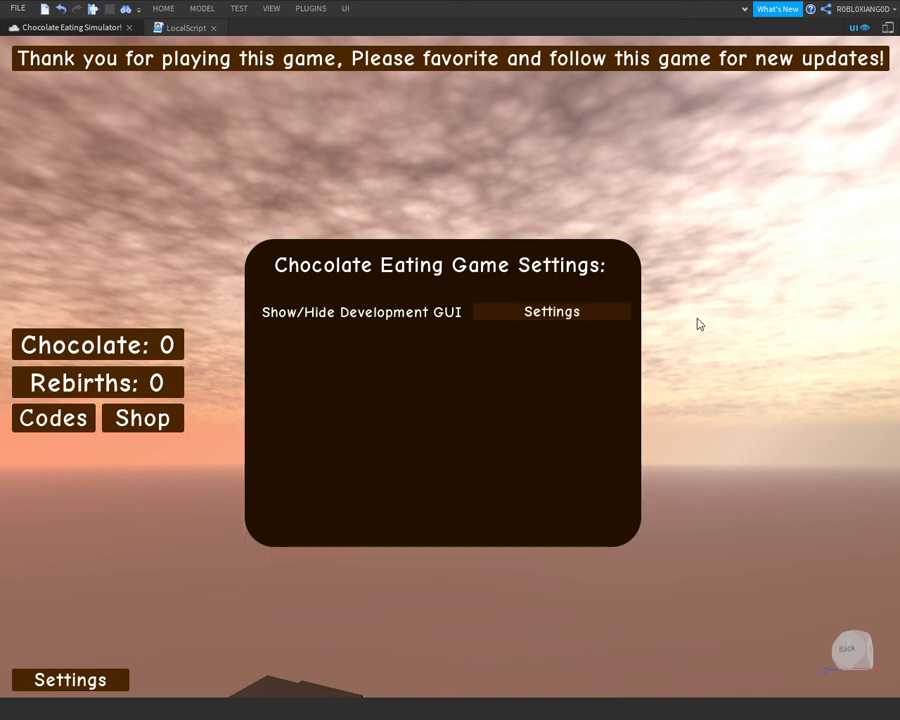
Change the text of the row's Settings button to "SHOW" and shrink it to about half its width
right_click(514, 322)
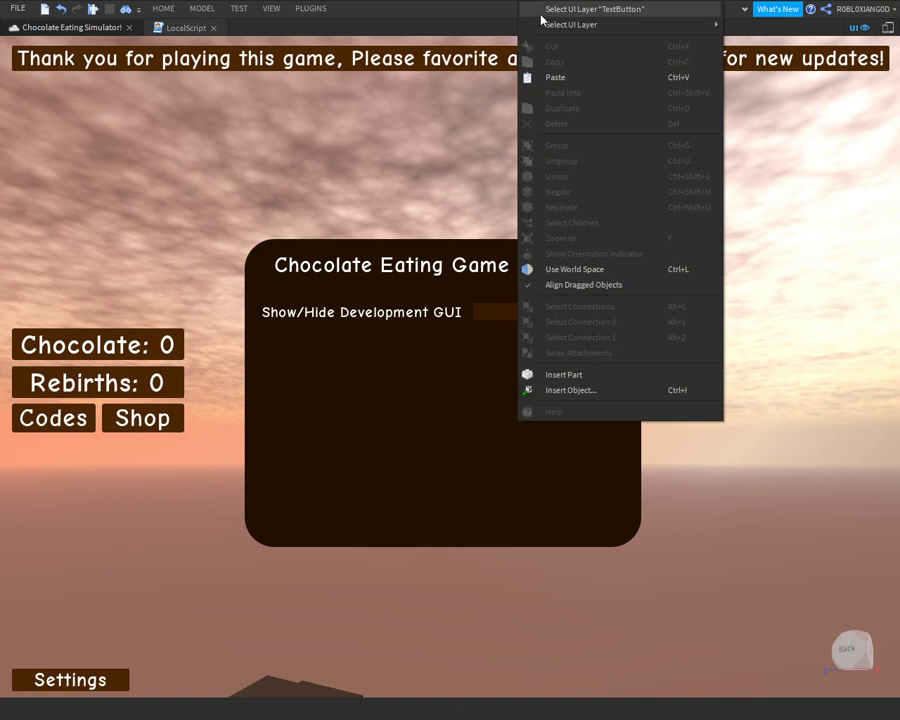
left_click(532, 12)
double_click(560, 319)
type("SHOW")
key("Return")
left_click_drag(634, 311, 601, 320)
Narrow the SHOW button to about 103 px wide, discarding a trial duplicate placed beside it
key("ctrl+d")
left_click(607, 350)
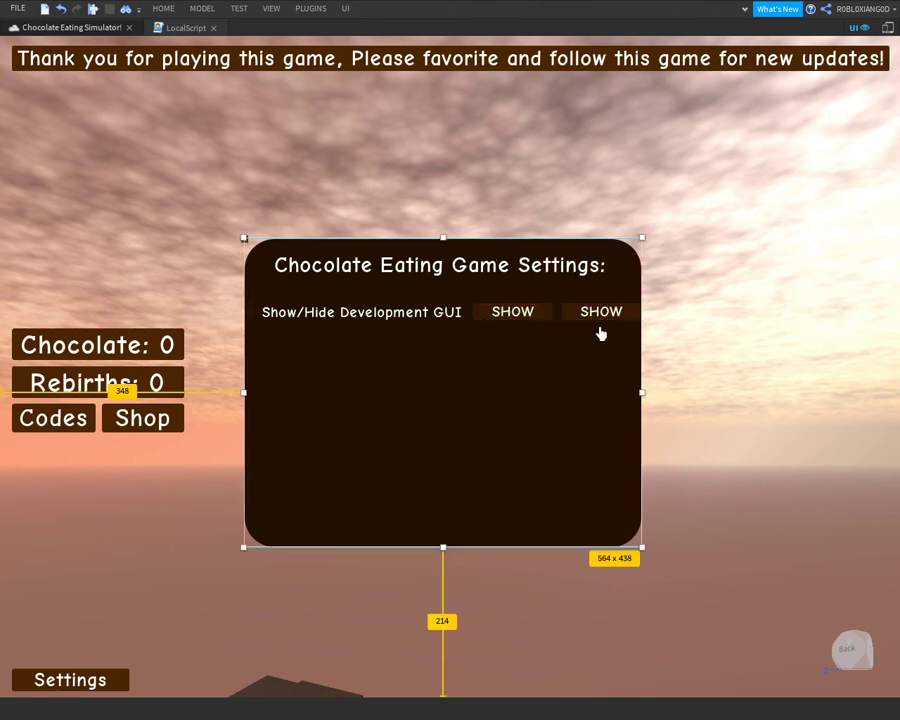
left_click(593, 316)
left_click_drag(590, 312, 587, 314)
left_click(592, 339)
left_click(592, 316)
left_click(536, 314)
left_click_drag(554, 313, 544, 312)
left_click(574, 318)
key("Delete")
Place a copy of the SHOW button directly to its right and change the copy's text to "HIDE"
right_click(532, 314)
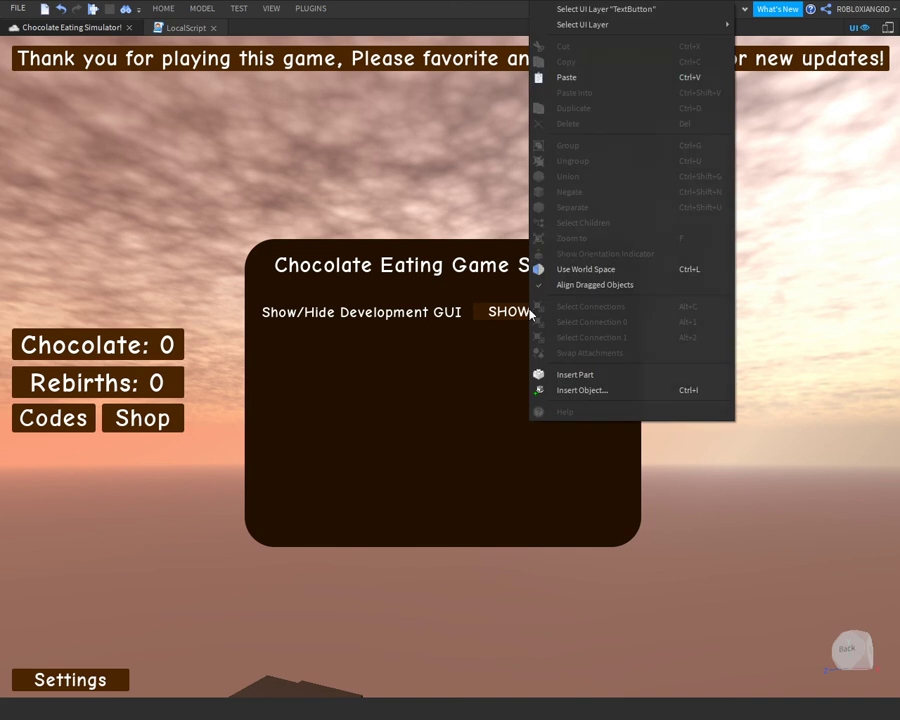
left_click(566, 10)
left_click_drag(502, 313, 581, 314)
left_click(576, 320)
left_click(582, 311)
double_click(556, 311)
type("HIDE")
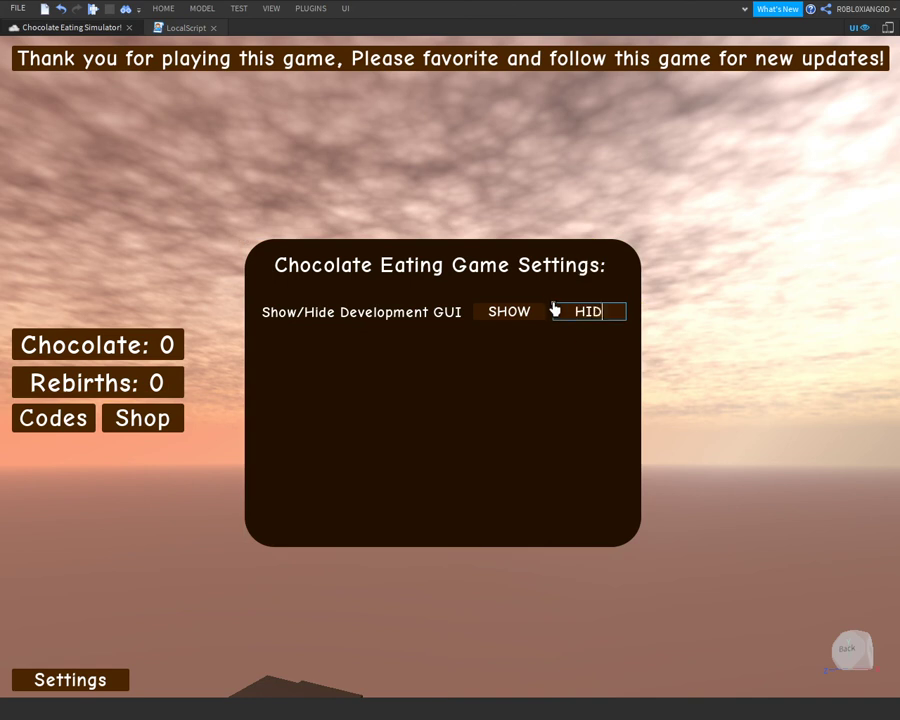
key("Return")
left_click(446, 363)
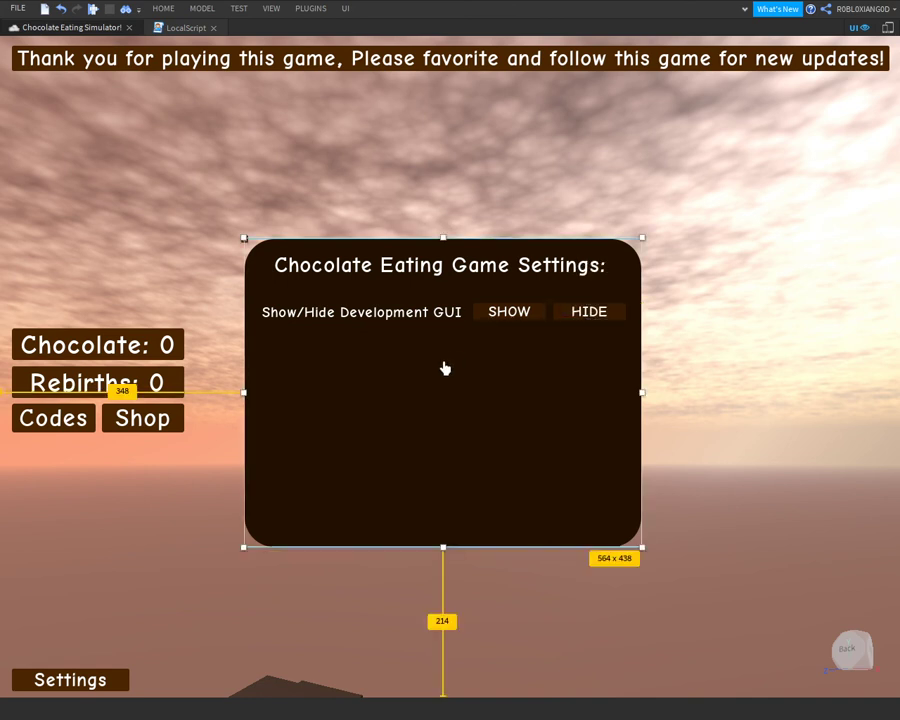
Bring back the Explorer and Properties panels and open the LocalScript inside the SHOW button
key("ctrl+shift+p")
key("ctrl+shift+x")
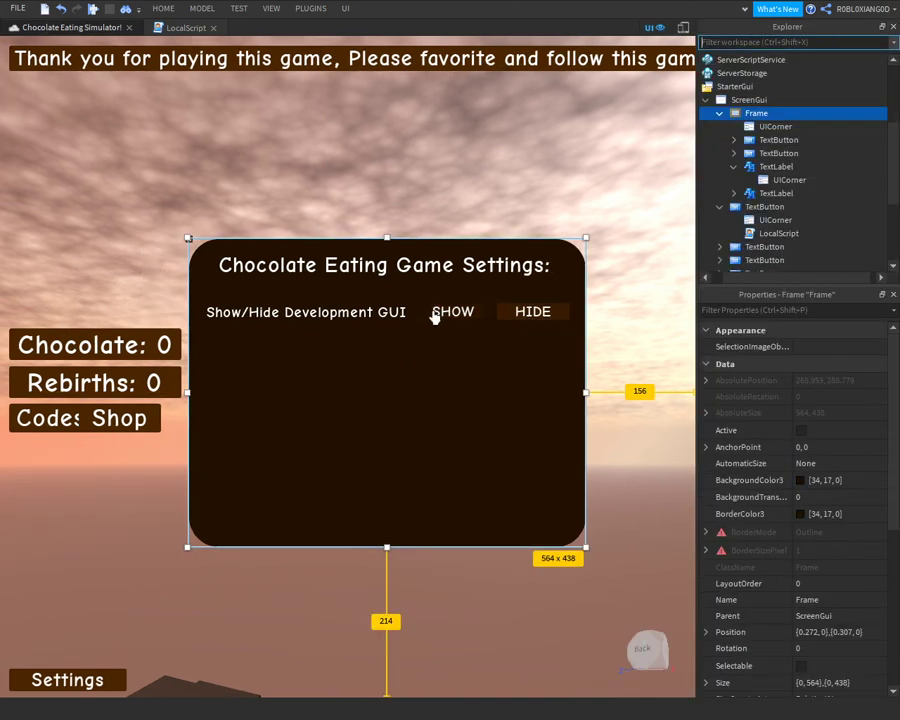
left_click(438, 313)
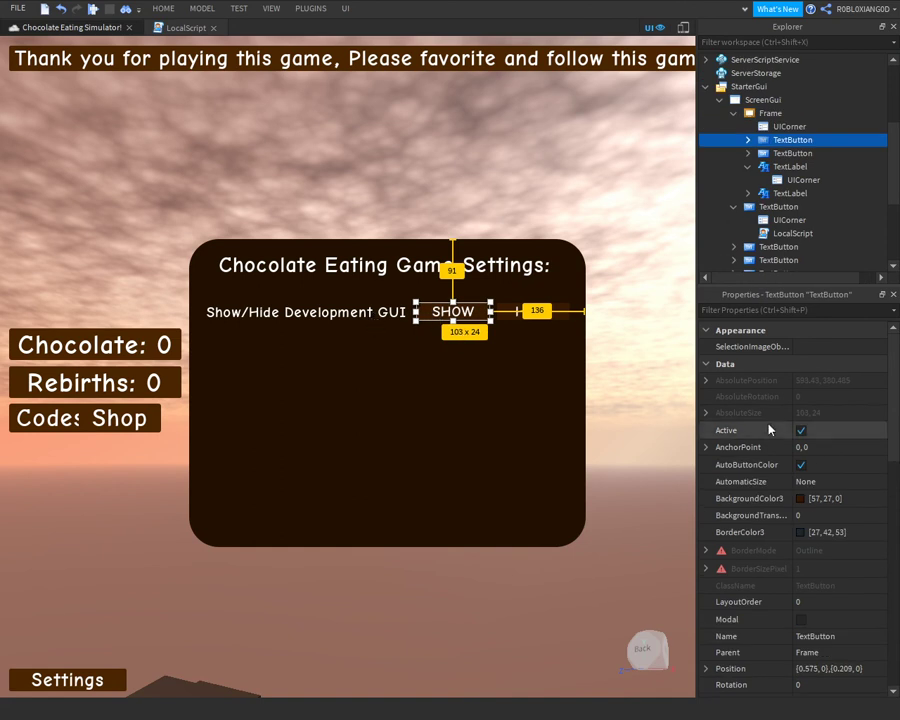
left_click(749, 141)
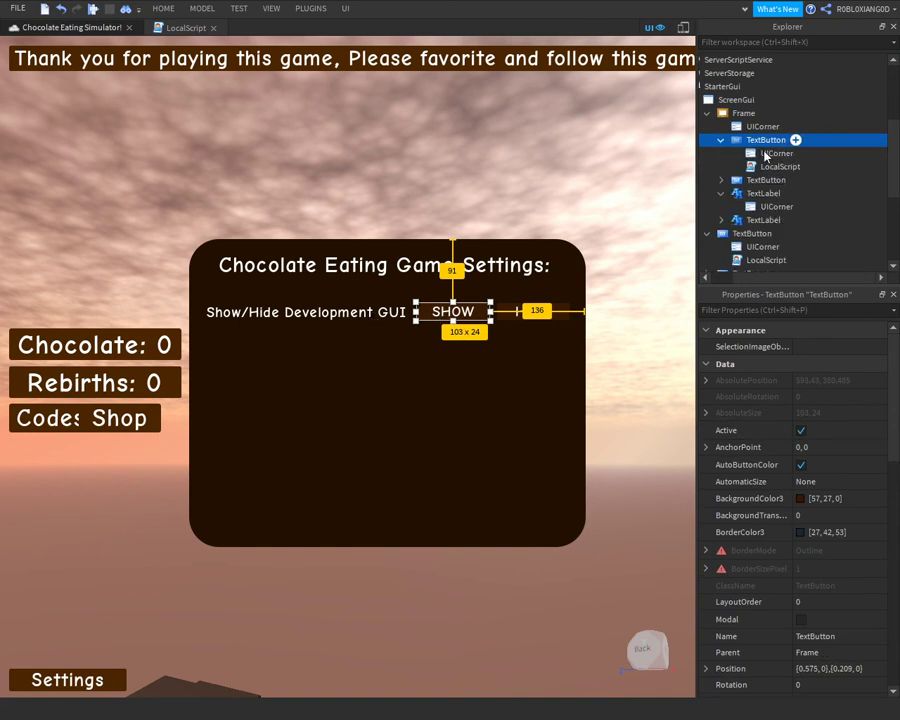
double_click(777, 166)
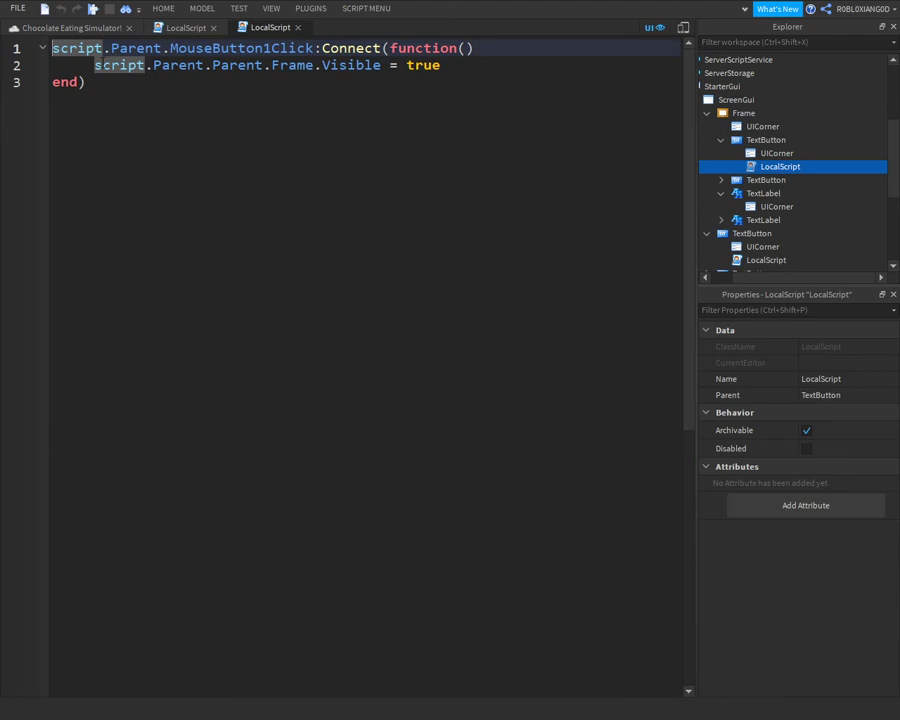
Replace the statement inside the click function with "game.StarterGui.ShowDevelopmentGui = true"
left_click_drag(95, 65, 491, 65)
type("ga")
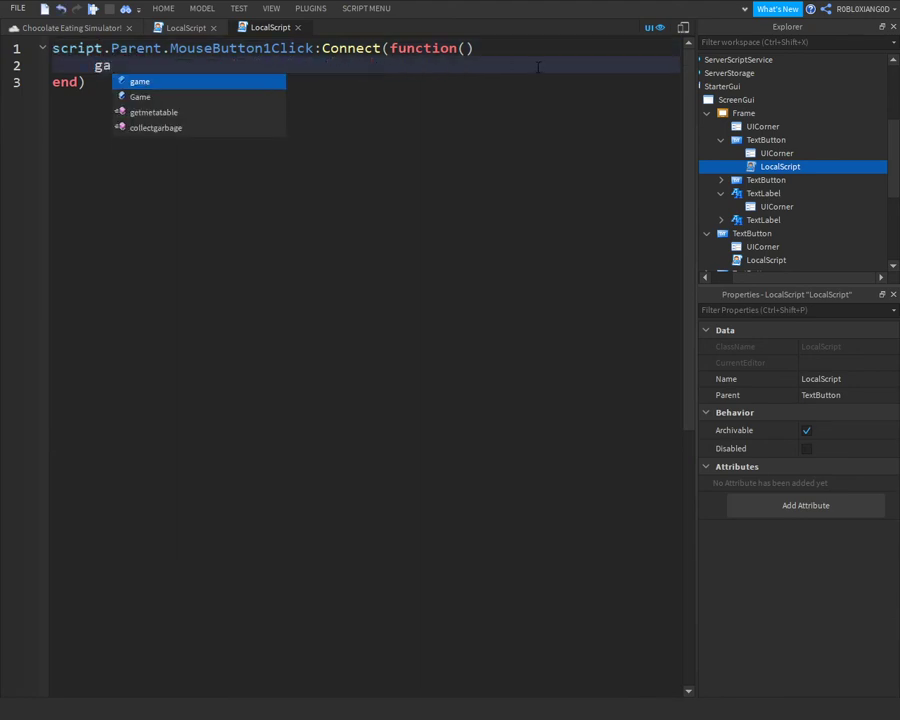
type("me.StarterGui.ShowDev")
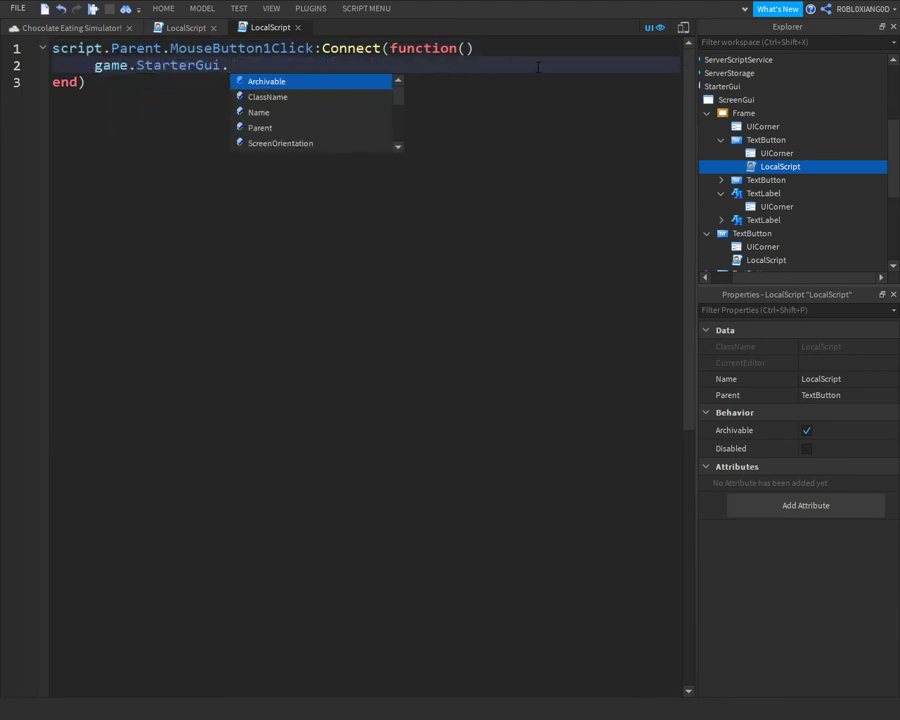
key("Tab")
type("= true")
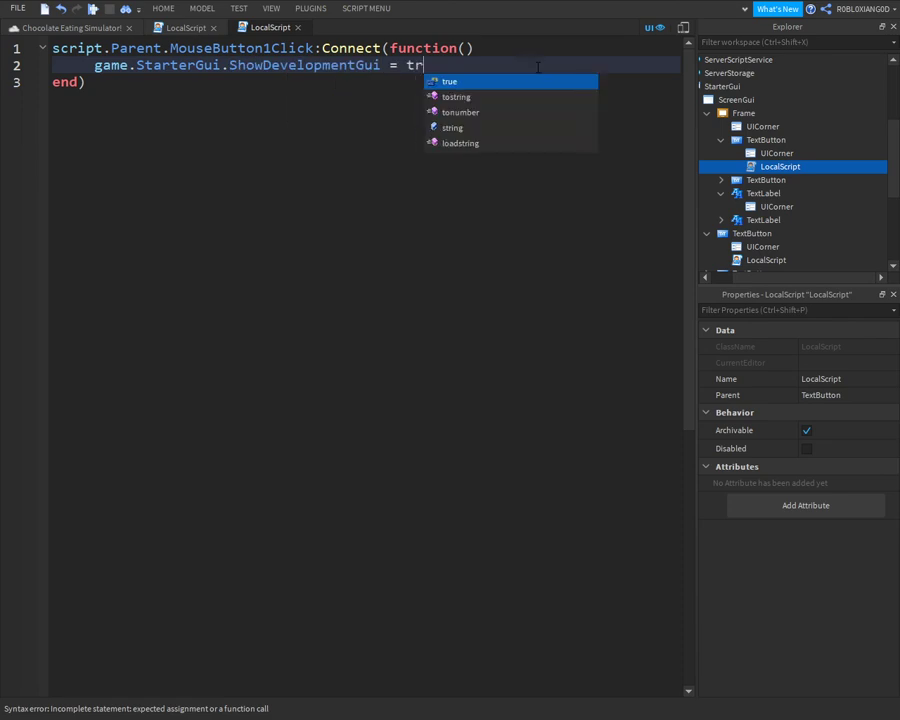
Return to the game view, reopen the SHOW button's LocalScript briefly, and close all open script editors
left_click(95, 28)
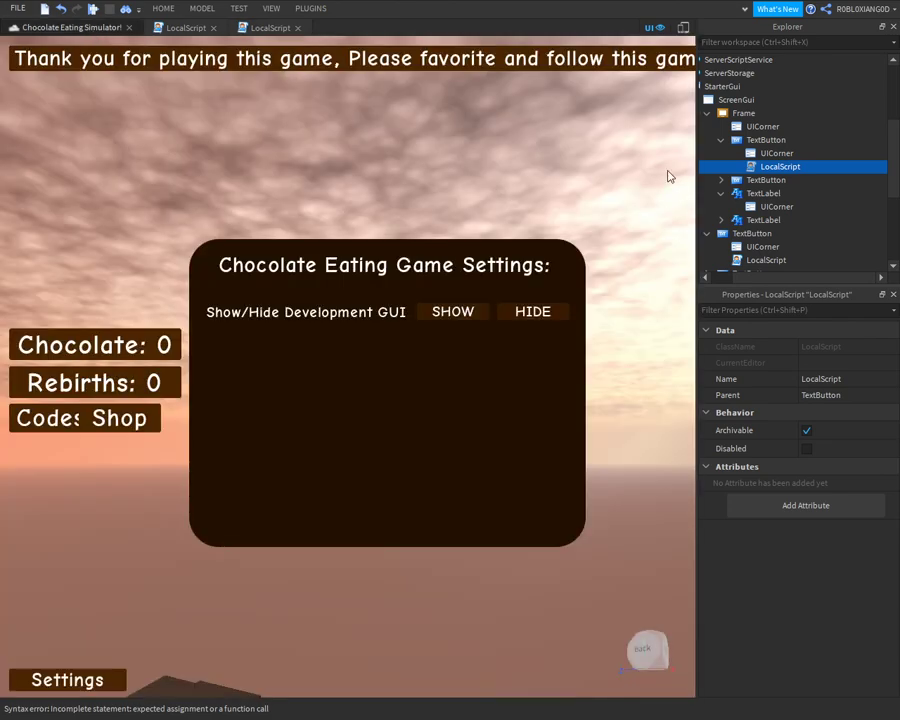
left_click(768, 140)
left_click(776, 168)
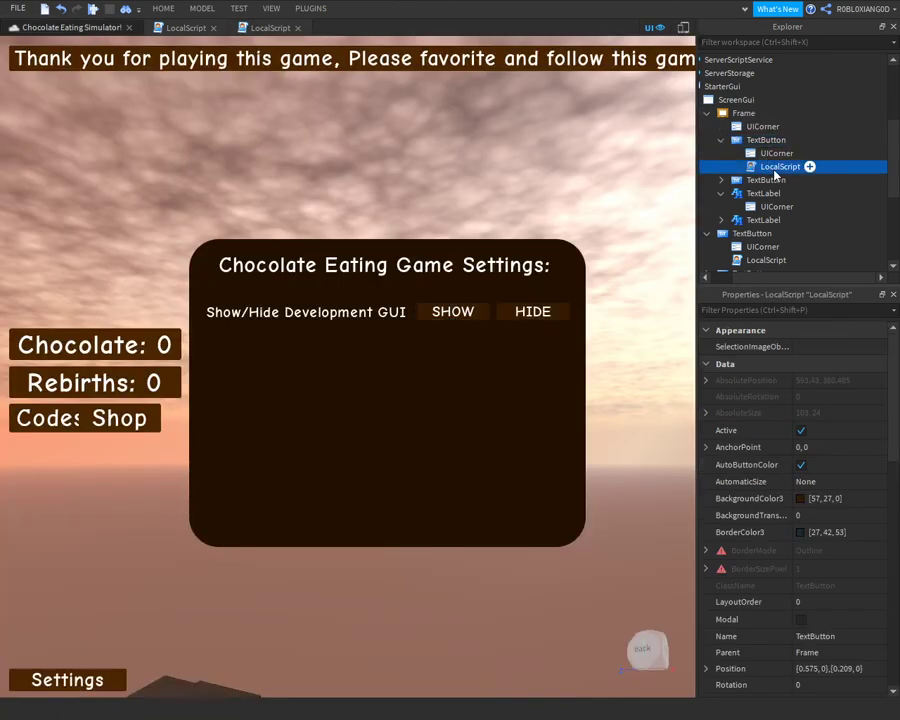
double_click(775, 168)
key("ctrl+a")
left_click(303, 28)
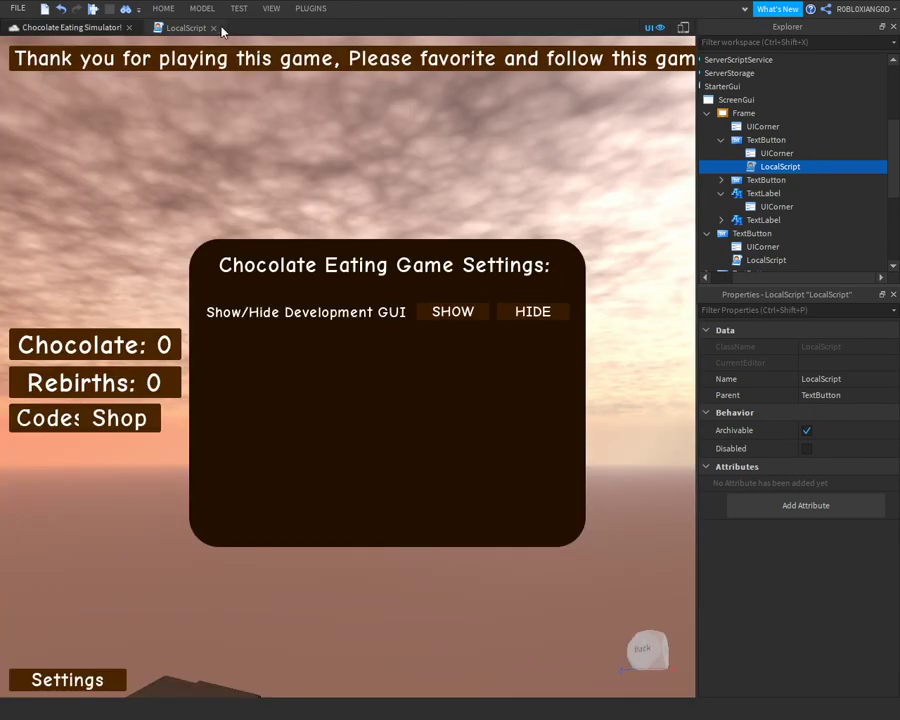
left_click(222, 29)
Place a copy of the SHOW button in the settings frame's upper-right corner, about 30 x 24 px, with the text "X"
right_click(348, 60)
left_click(410, 12)
left_click(469, 312)
key("ctrl+d")
left_click_drag(451, 314, 572, 257)
double_click(433, 375)
type("X")
left_click(437, 380)
left_click(470, 375)
left_click(578, 252)
left_click(528, 375)
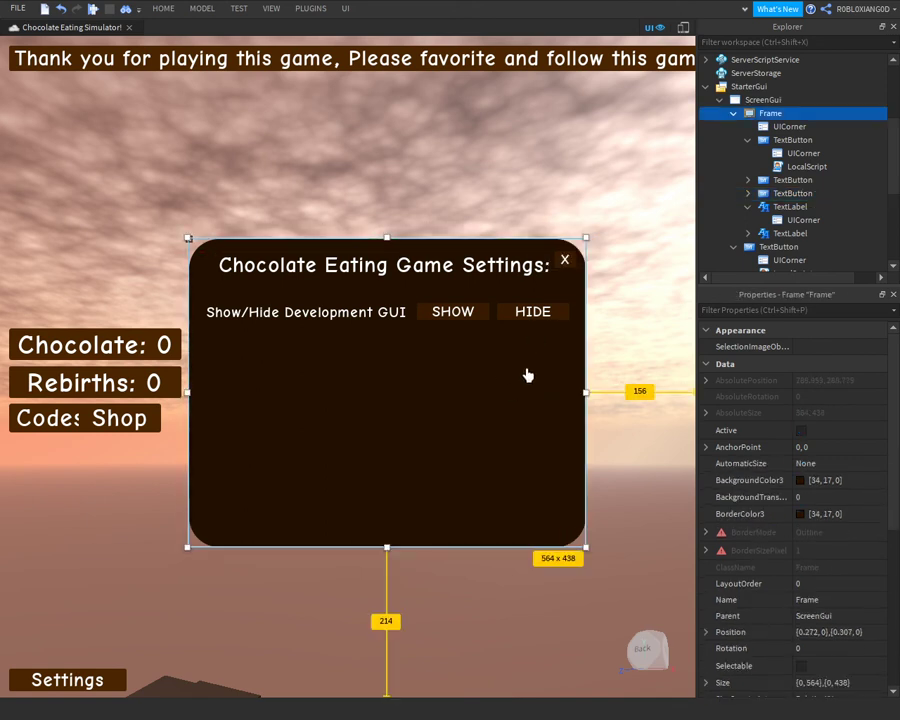
In the X button's LocalScript, replace the click statement with "script.Parent.Parent.Parent.Frame.Visible = false" and close the script
left_click(575, 261)
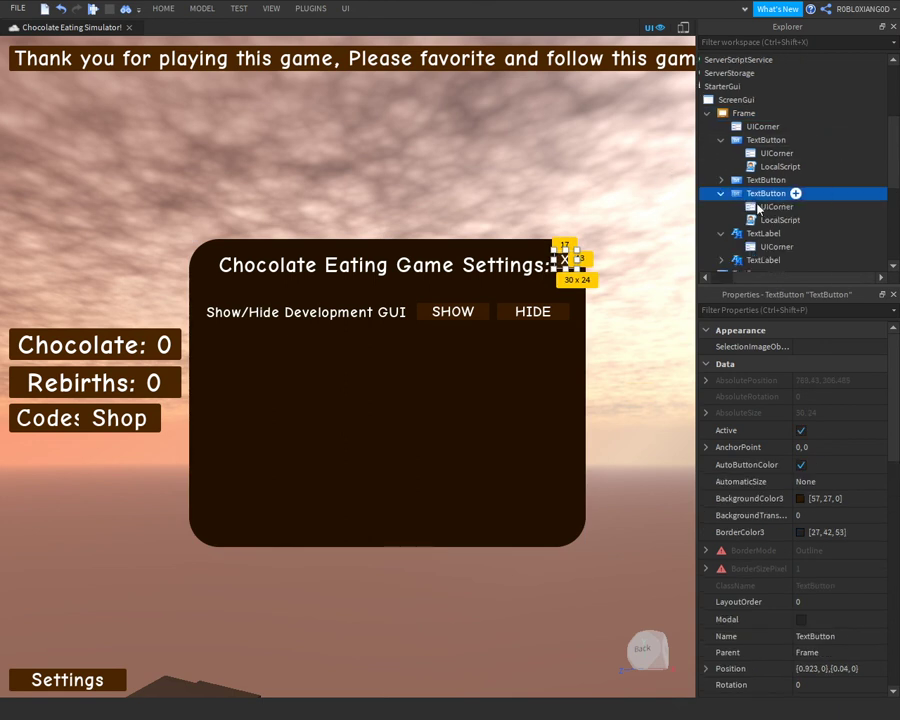
double_click(779, 219)
left_click_drag(94, 65, 502, 67)
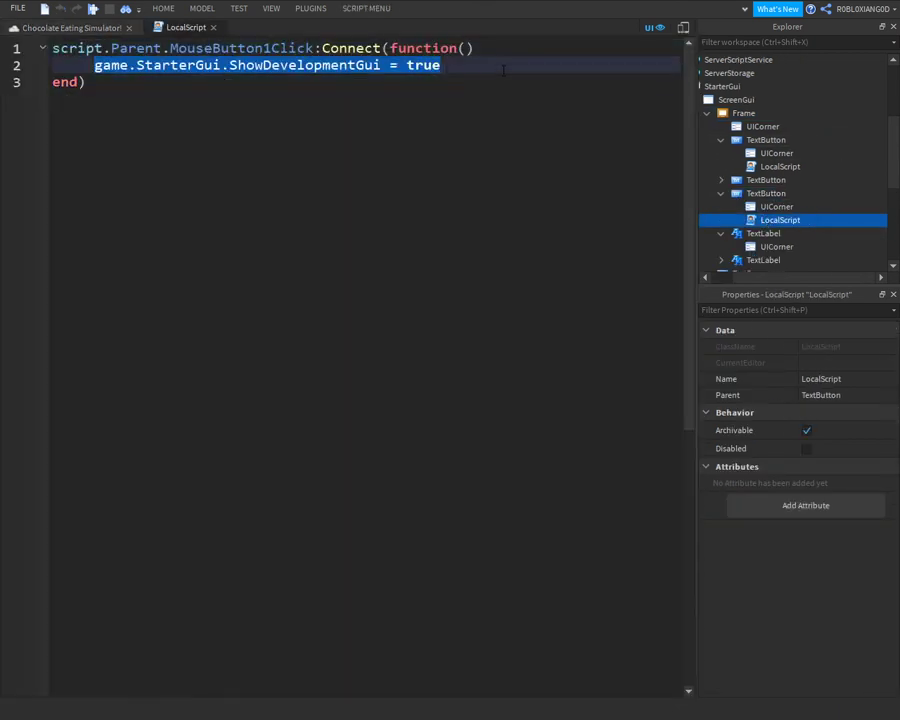
type("script.Parent.P")
type("arent.Parent.Parent.Frame.")
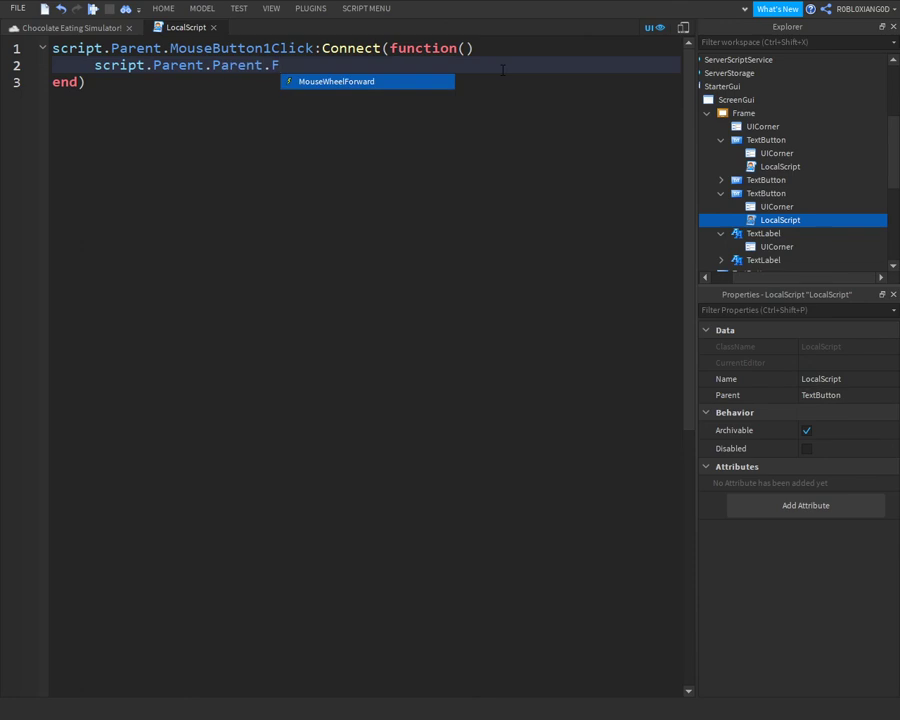
type("Visible = gfa")
key("BackSpace")
key("BackSpace")
key("BackSpace")
type("false")
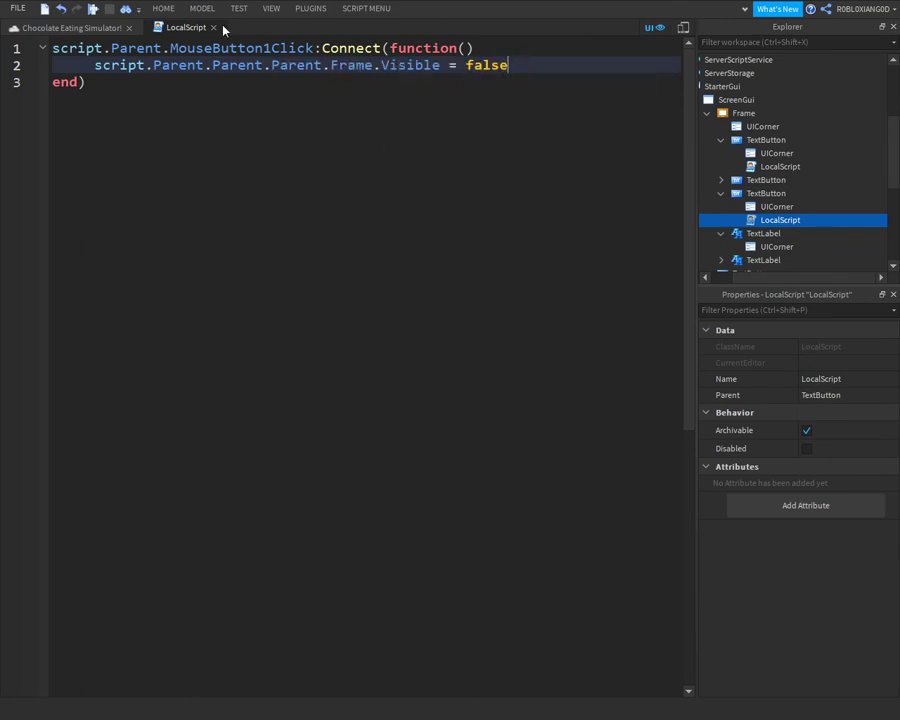
left_click(213, 27)
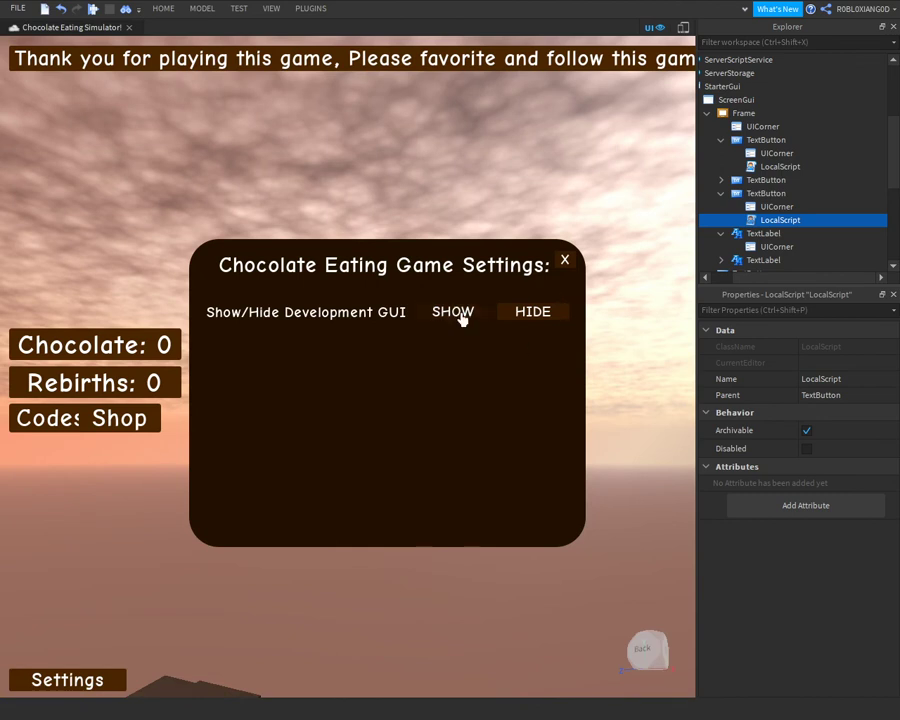
Select the HIDE button and open its LocalScript with the code enlarged
right_click(522, 313)
left_click(589, 12)
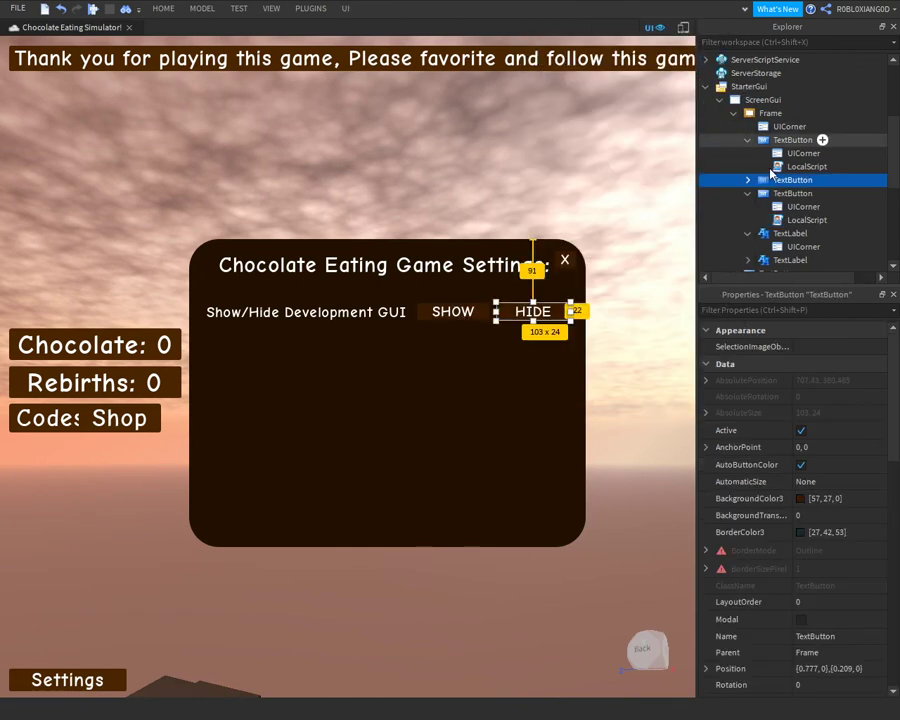
left_click(747, 180)
double_click(779, 206)
scroll(320, 198, "up", 2, "ctrl")
Replace the statement in the HIDE button's click function with "game.StarterGui.ShowDevelopmentGui = false" and close the script
left_click_drag(108, 71, 544, 76)
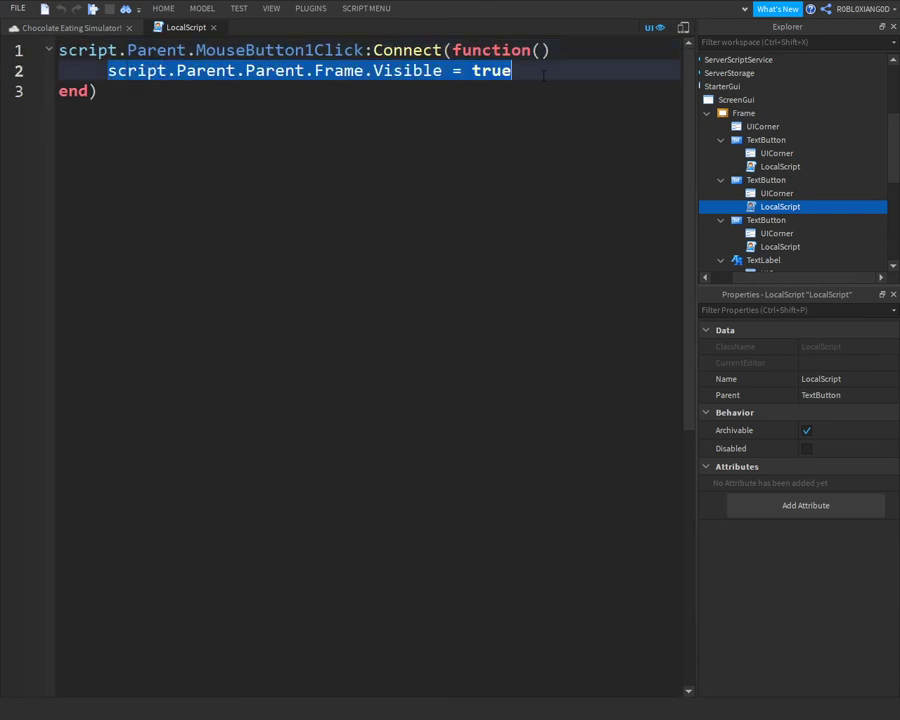
type("game.Star")
key("Tab")
type(".Devel")
key("Tab")
type("= fal;")
key("Return")
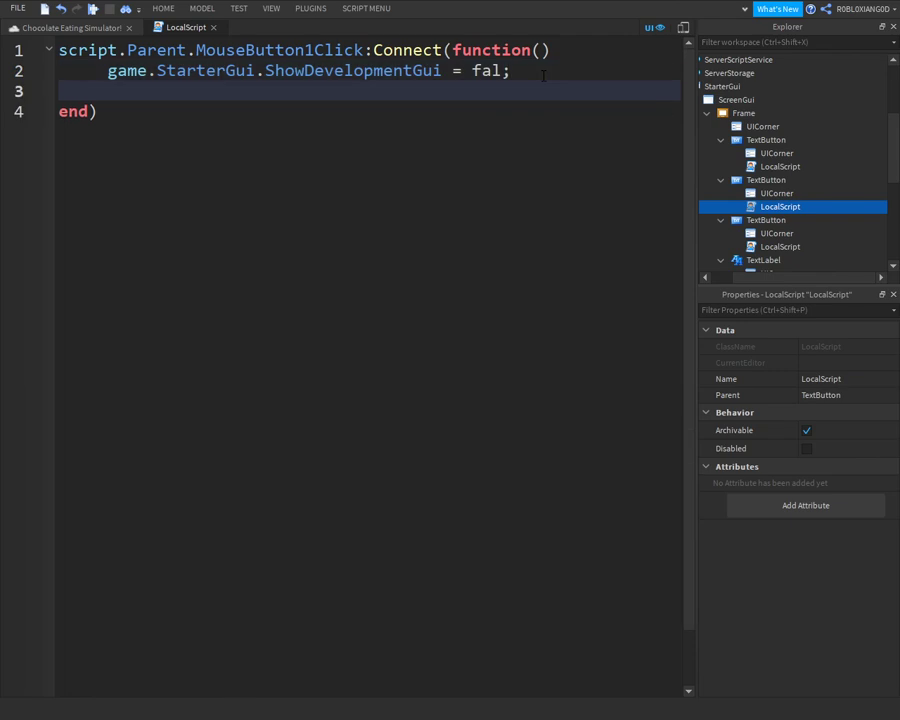
key("BackSpace")
type("se")
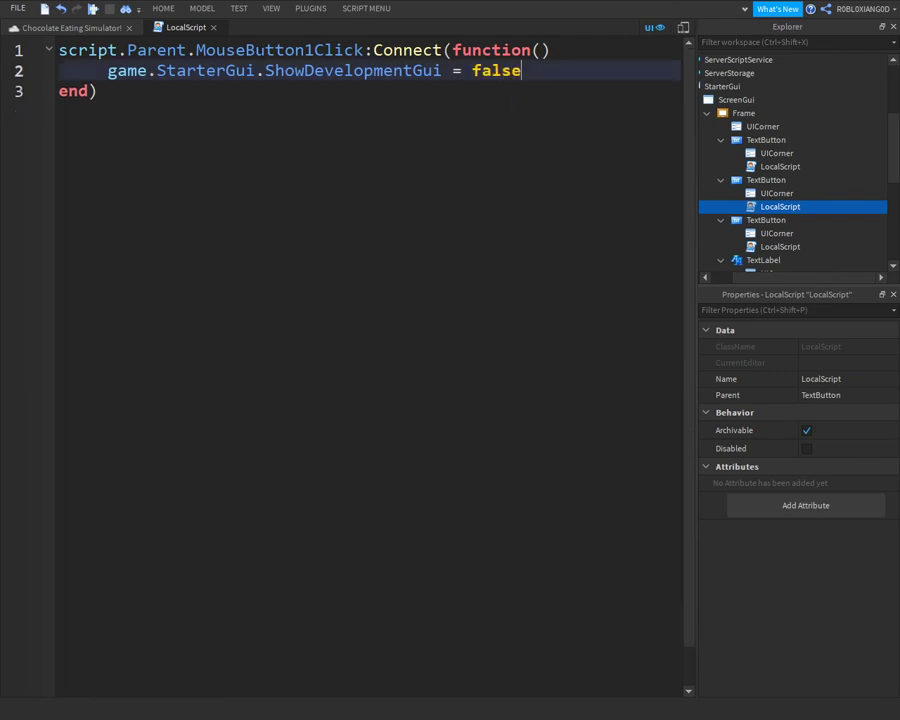
left_click(214, 27)
Turn off the Visible property of the settings frame
right_click(475, 357)
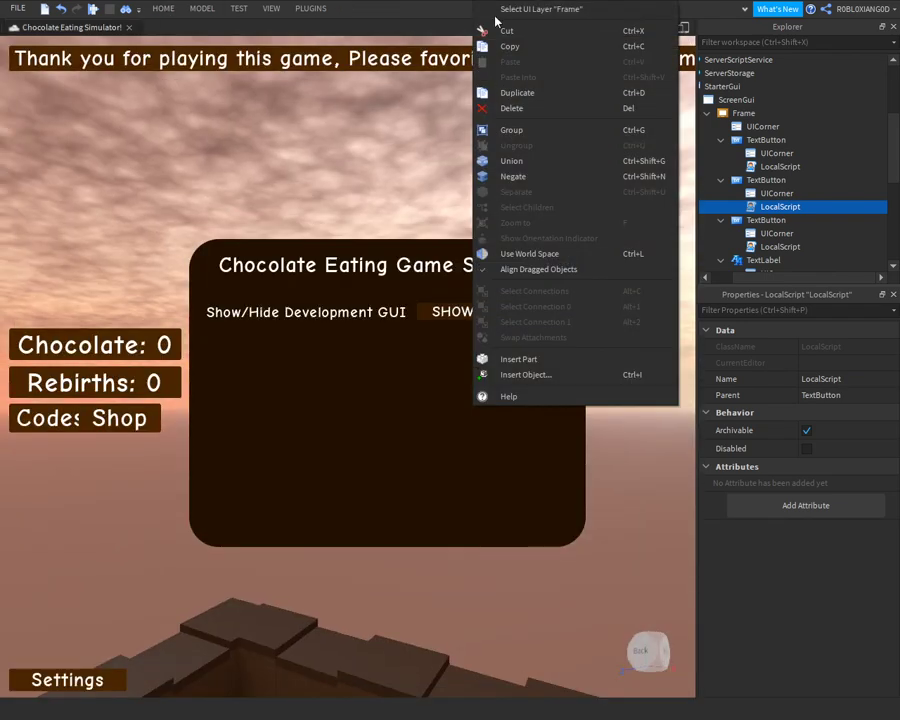
left_click(556, 9)
scroll(788, 577, "down", 5)
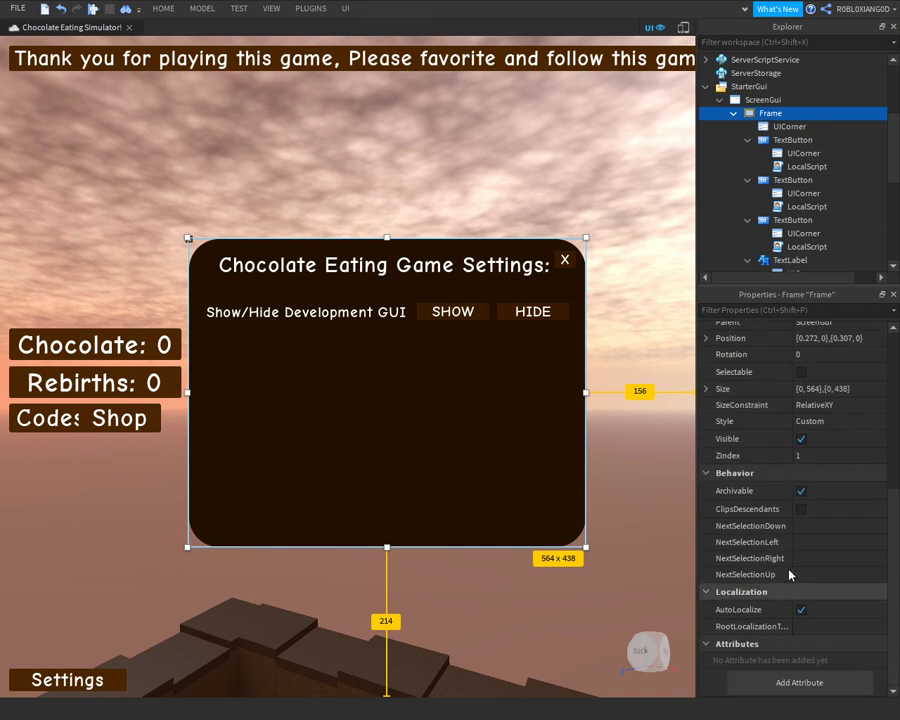
left_click(800, 440)
left_click(397, 190)
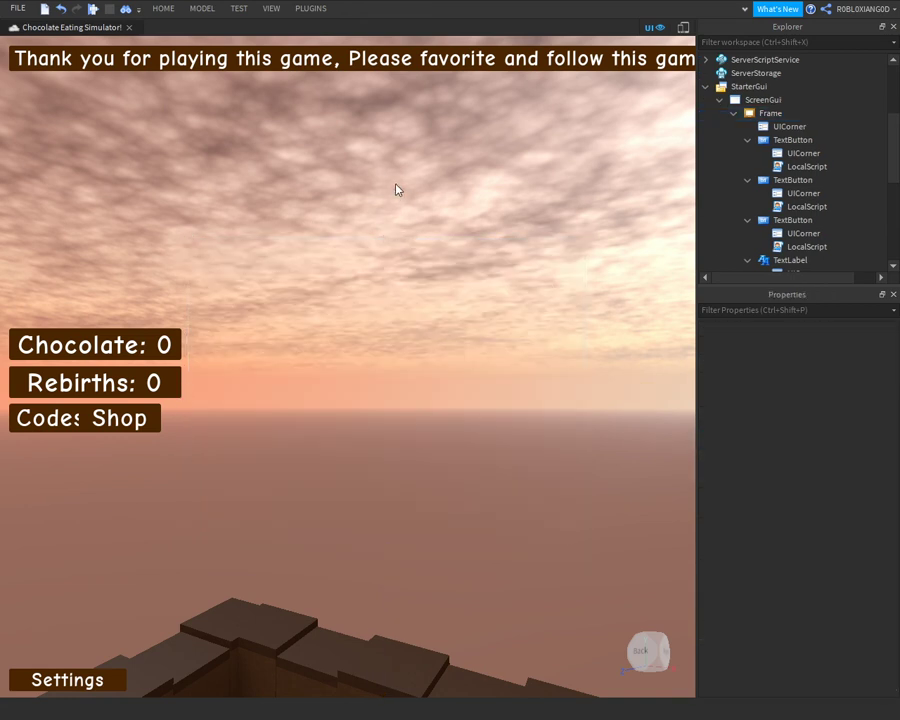
Playtest the game, open its settings frame, try the HIDE button and check the developer console
key("F5")
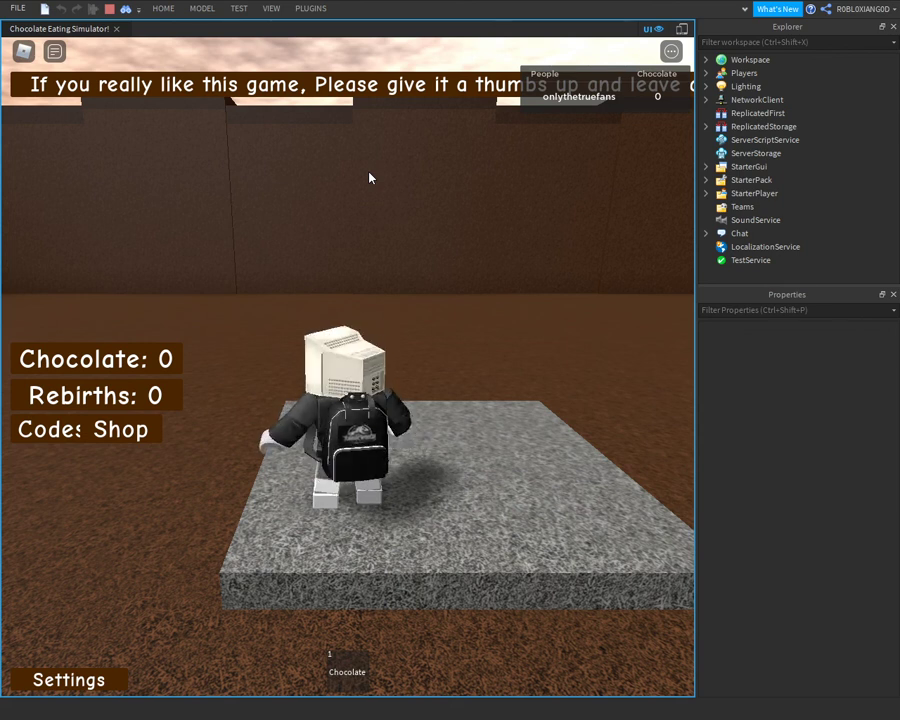
right_click_drag(269, 406, 323, 452)
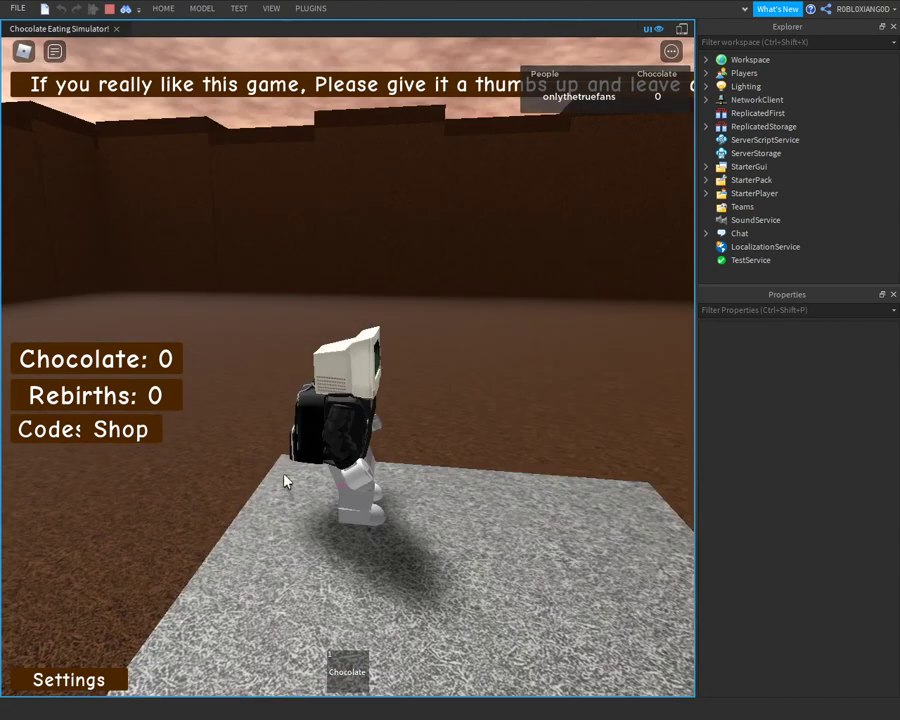
left_click(103, 680)
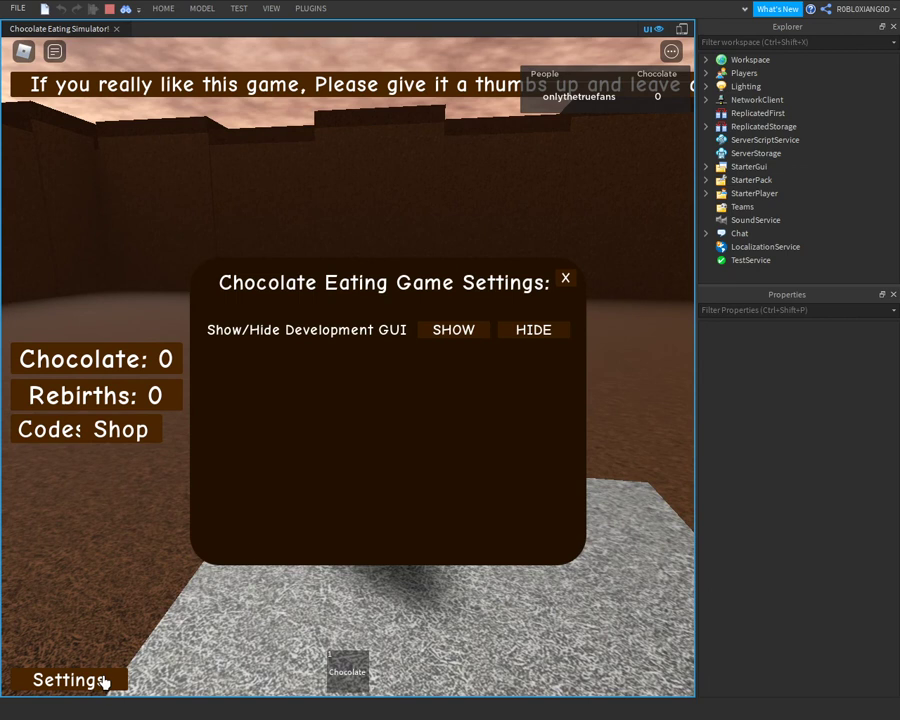
left_click(514, 332)
key("F9")
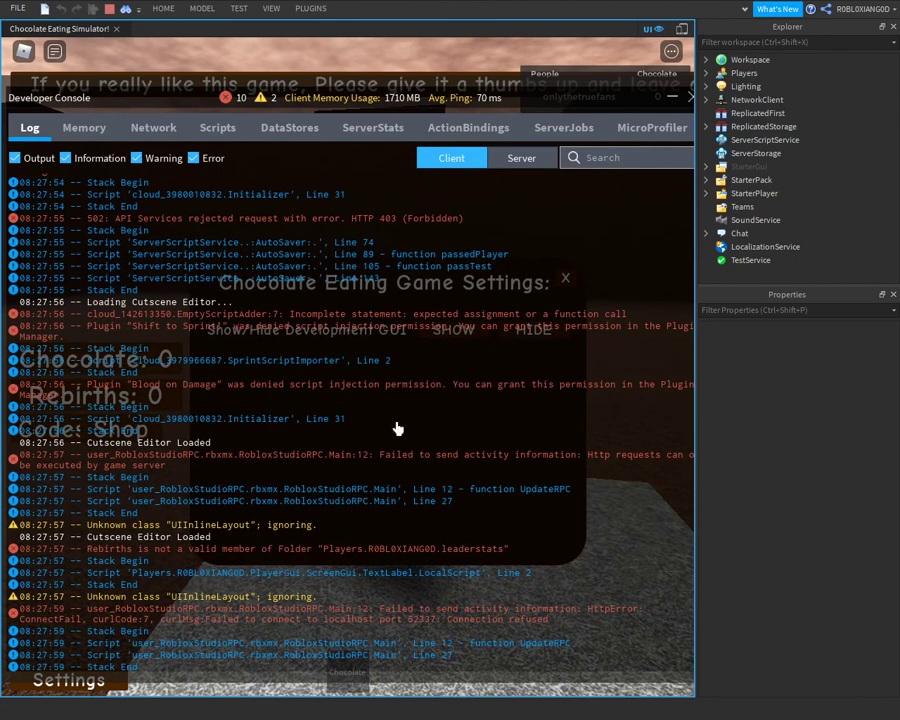
key("F9")
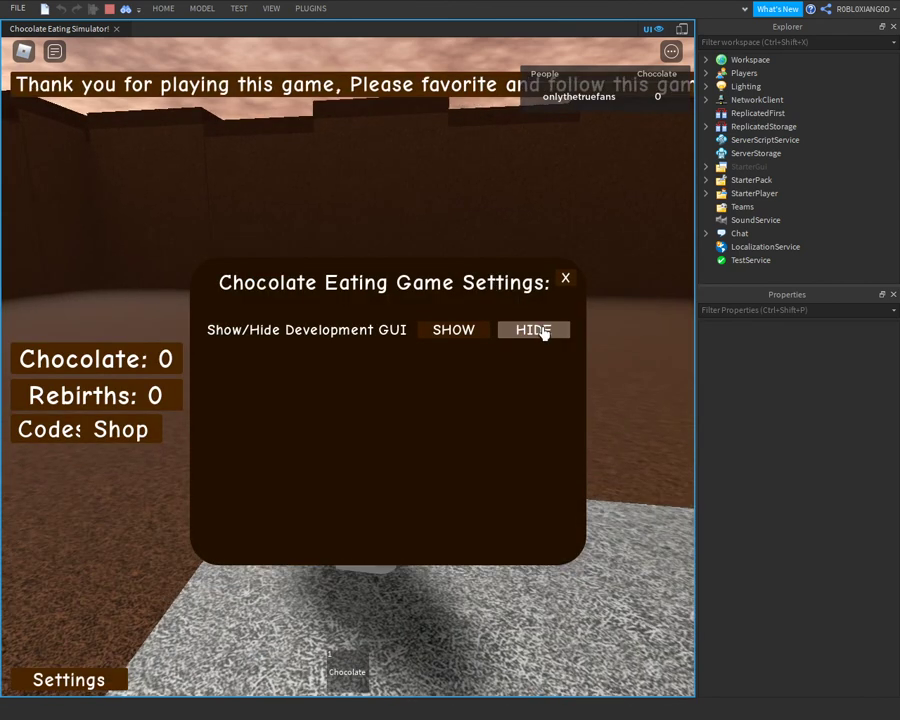
Check StarterGui's ShowDevelopmentGui property in the running game and end the playtest
left_click(752, 166)
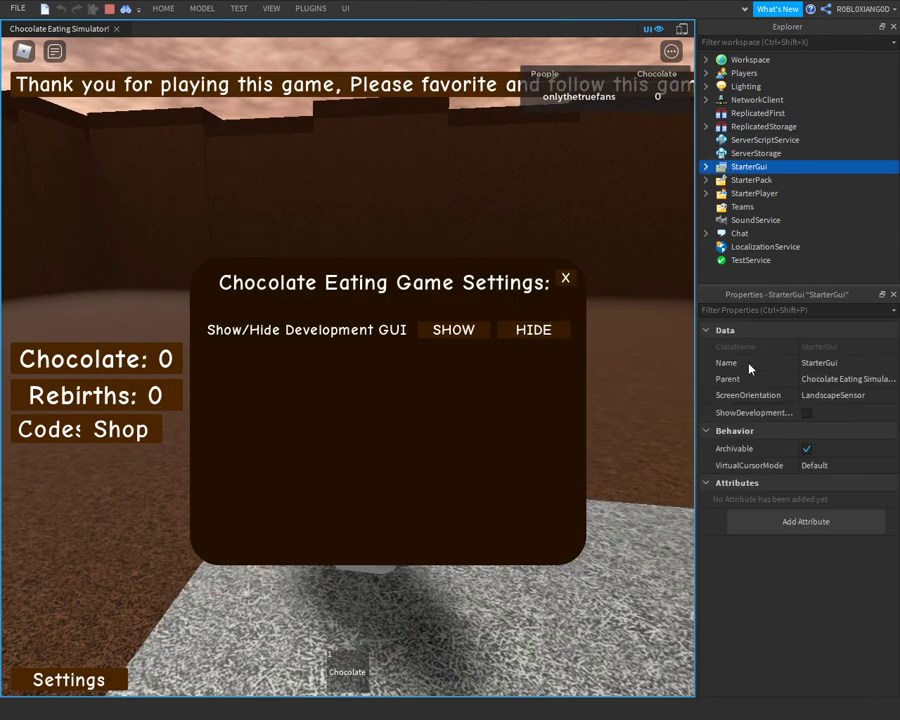
left_click(811, 416)
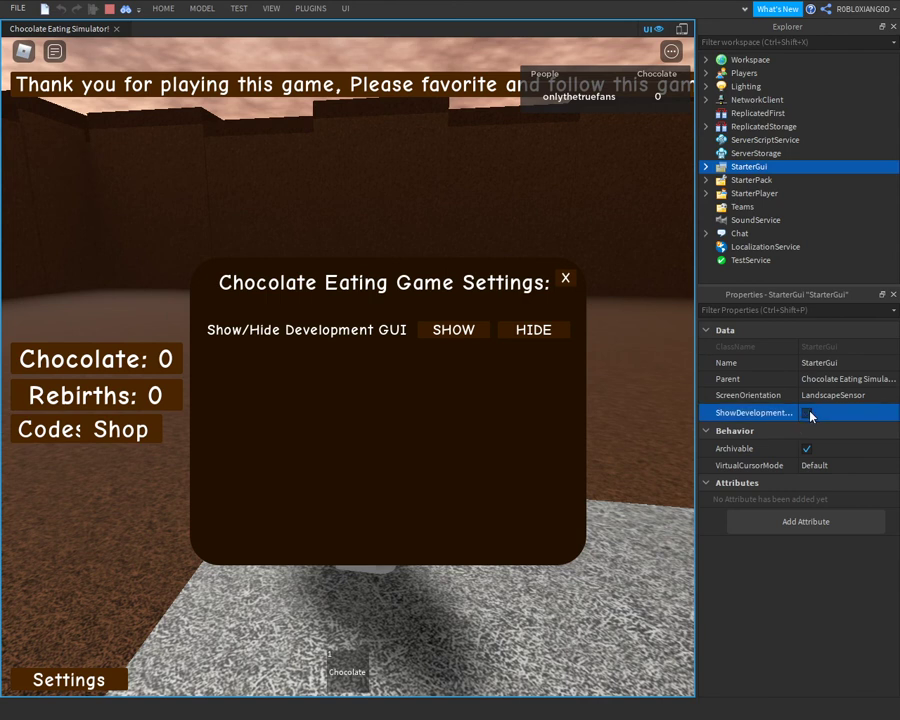
left_click(326, 333)
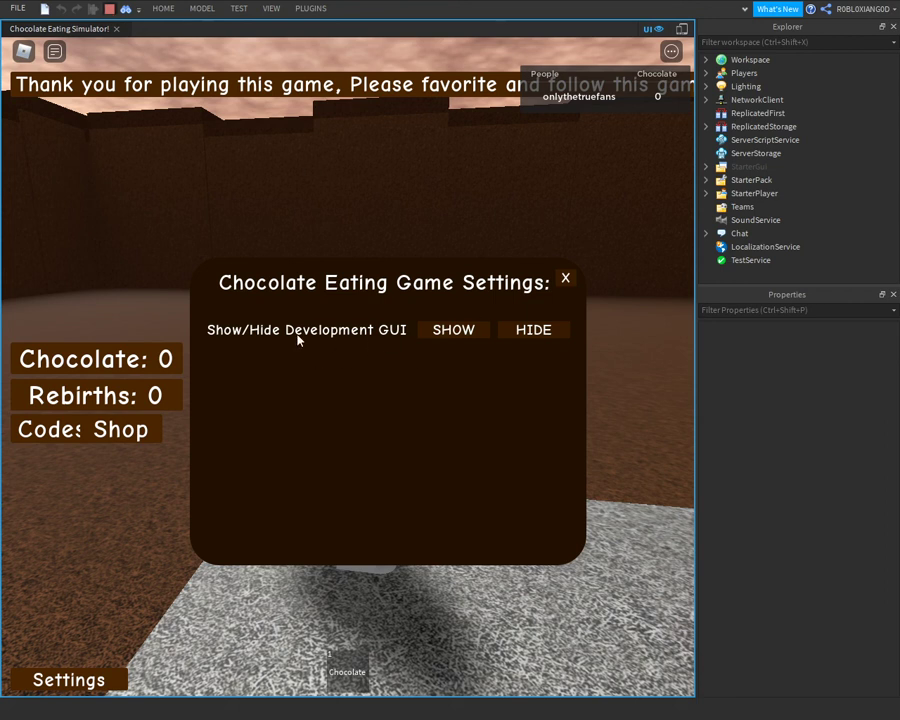
key("shift+F5")
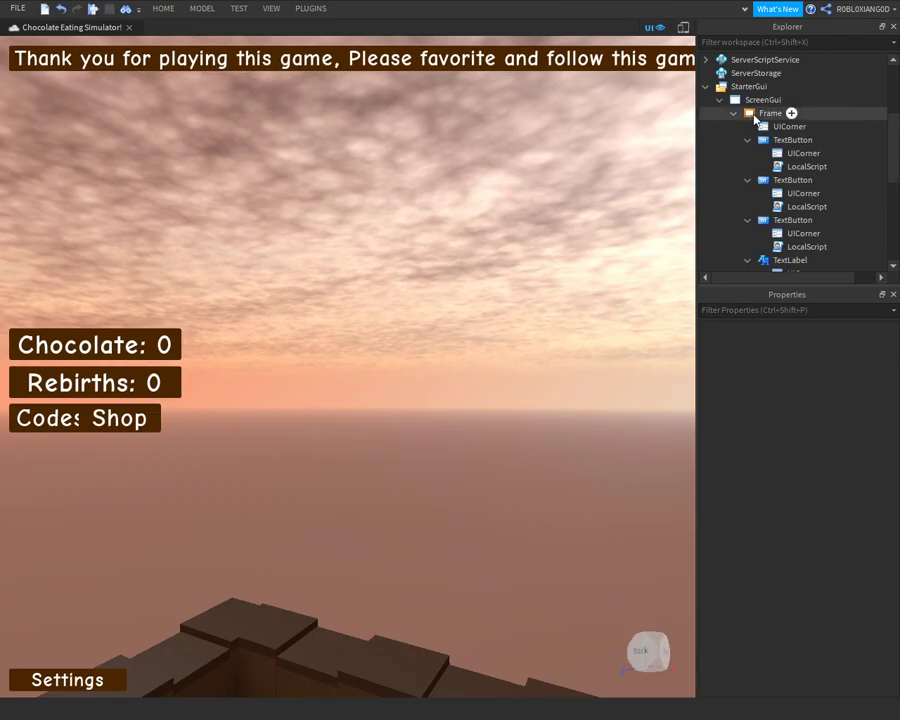
Turn the settings frame's Visible property back on
left_click(788, 113)
scroll(770, 440, "down", 5)
left_click(801, 481)
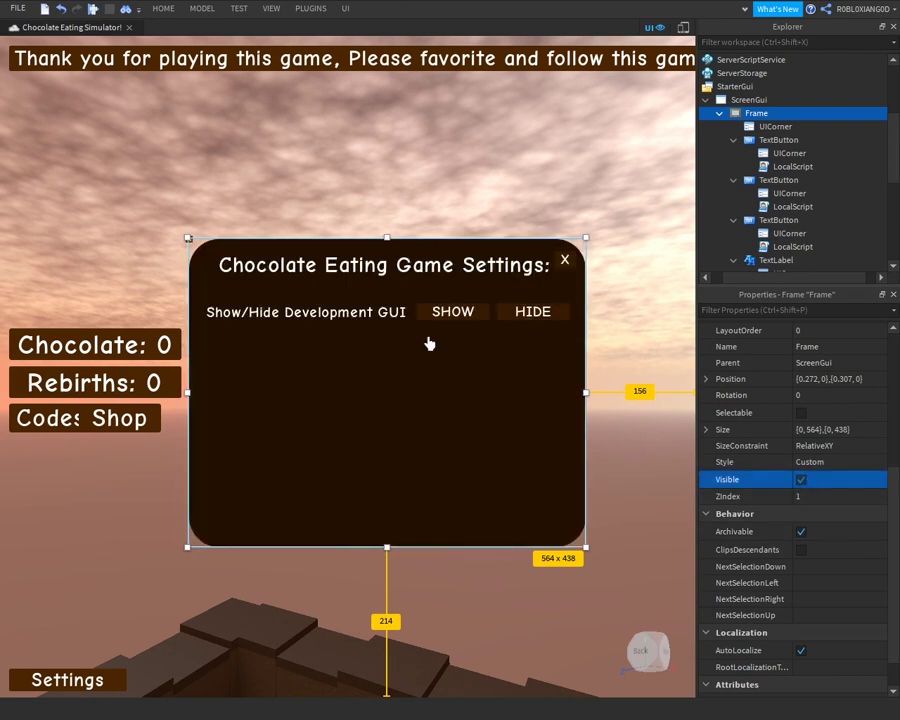
Place a copy of the "Show/Hide Development GUI" label just below the original and change its text to "(only owner)"
left_click(364, 314)
key("ctrl+d")
left_click_drag(330, 312, 347, 343)
double_click(347, 343)
key("ctrl+a")
key("BackSpace")
type("(only owner)")
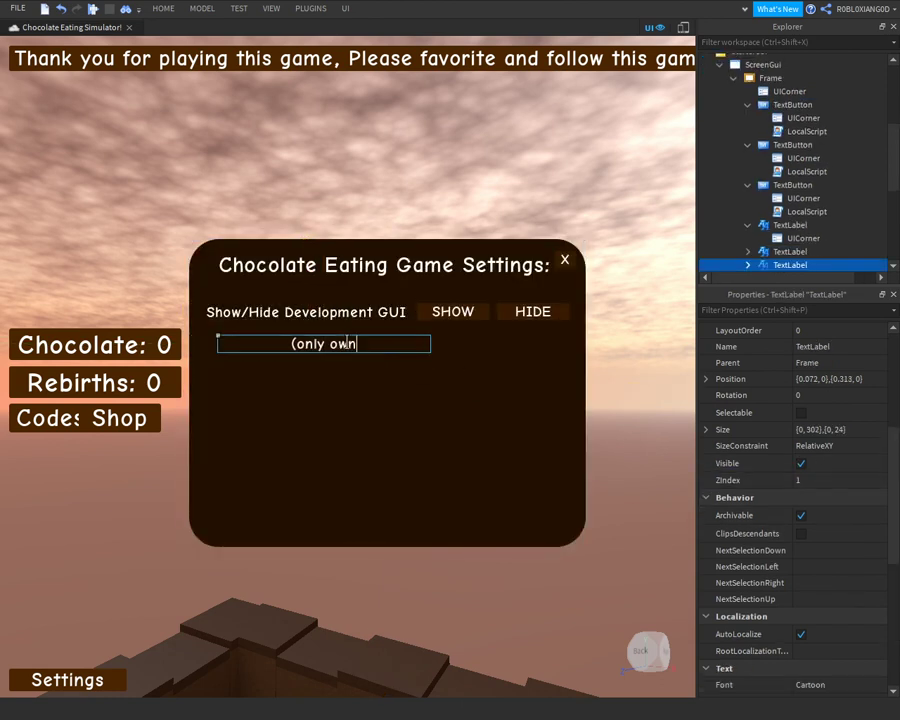
key("Return")
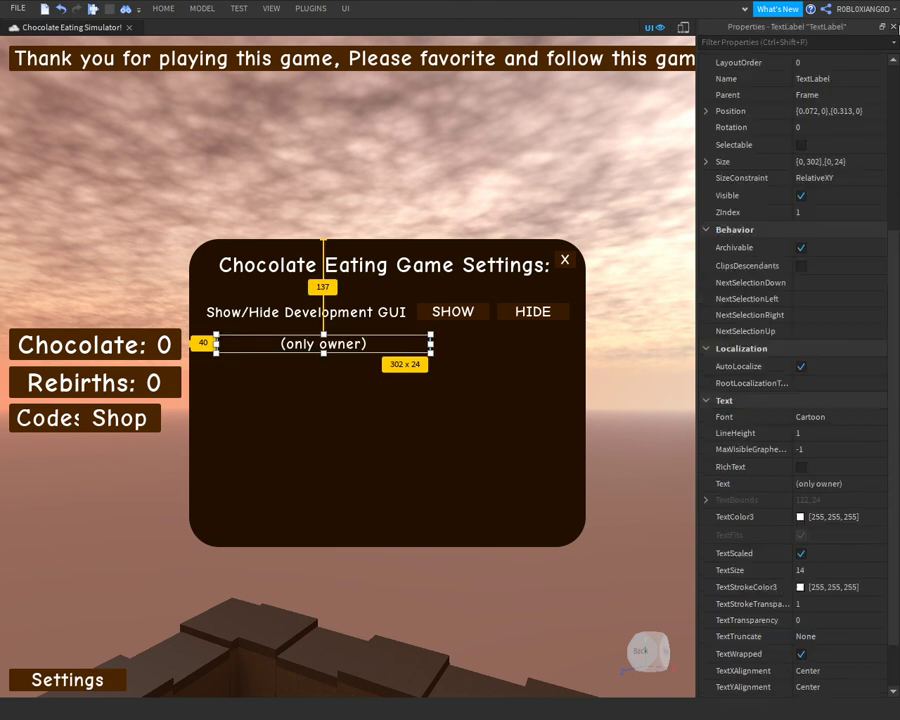